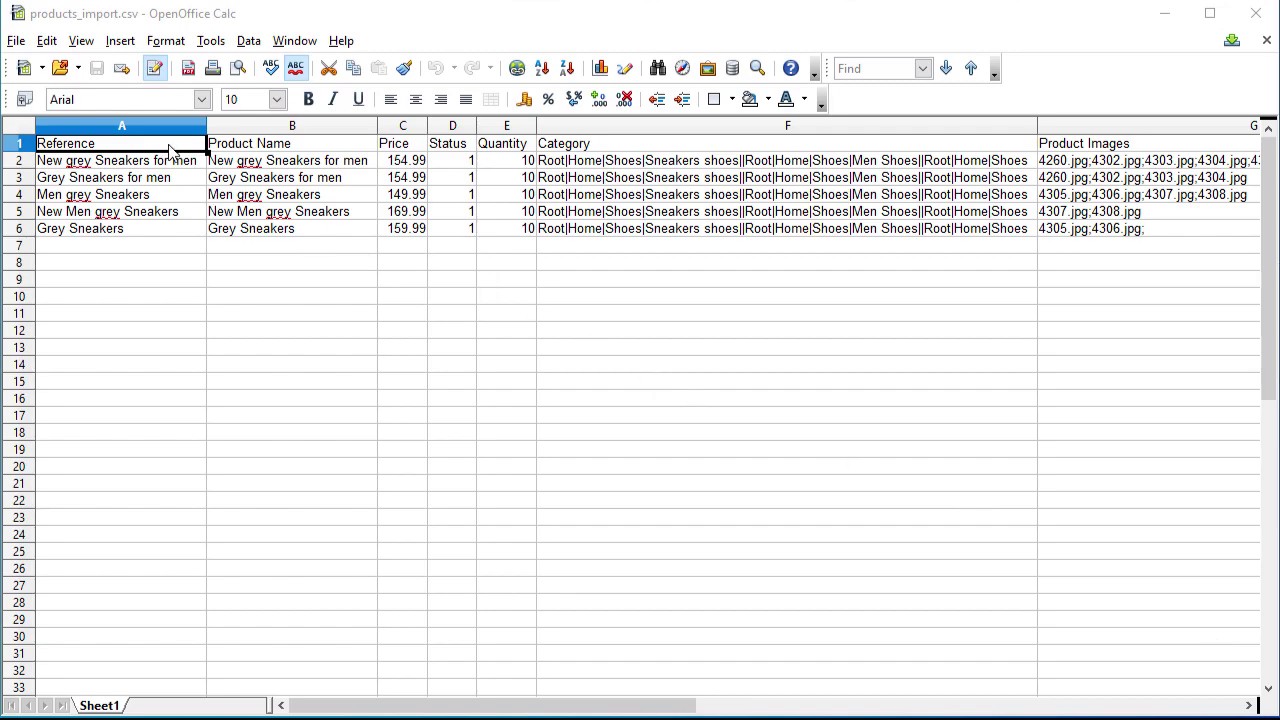
Go over the CSV columns Product Name, Price, Status, Quantity, Category and Product Images
left_click(310, 147)
left_click(410, 148)
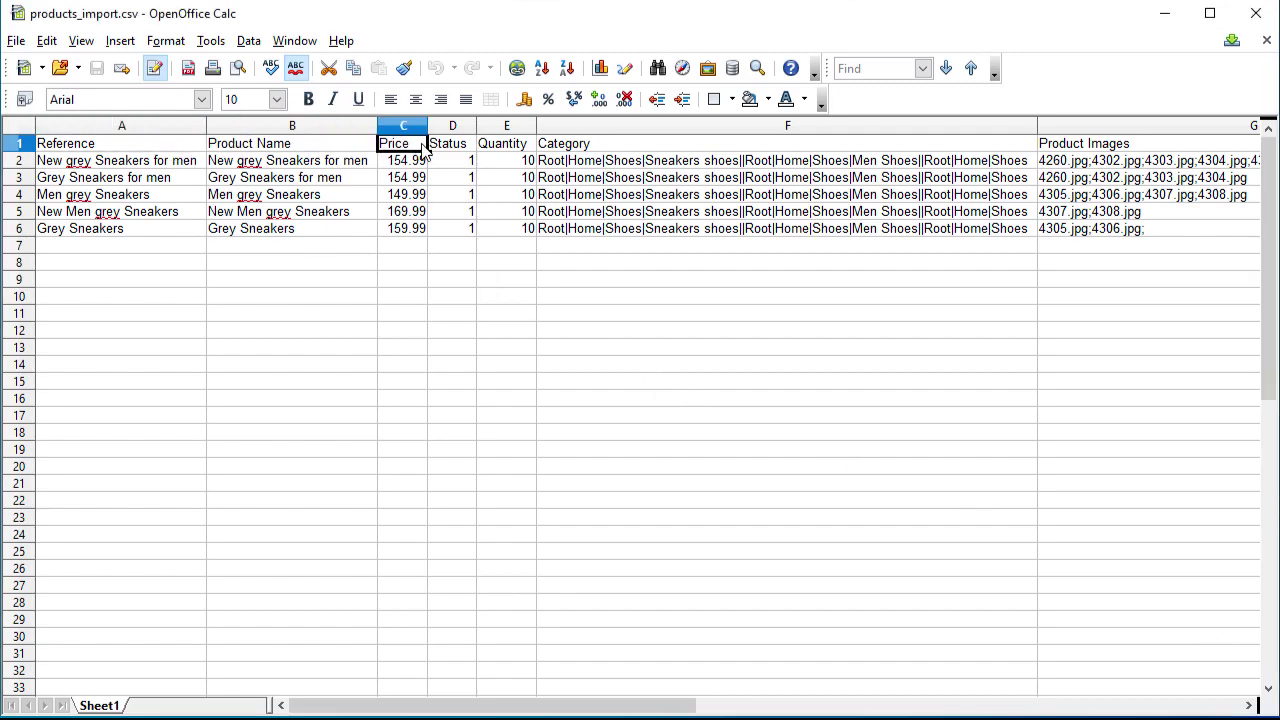
left_click(471, 149)
left_click(530, 150)
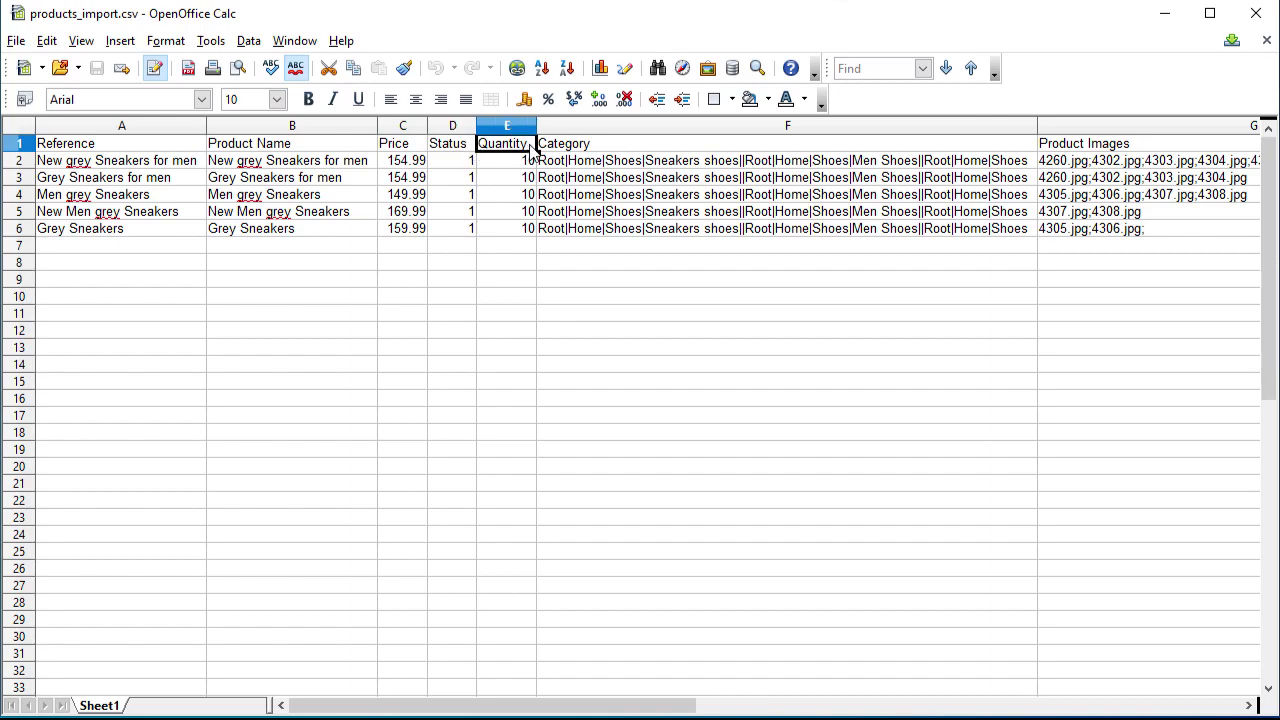
left_click(558, 152)
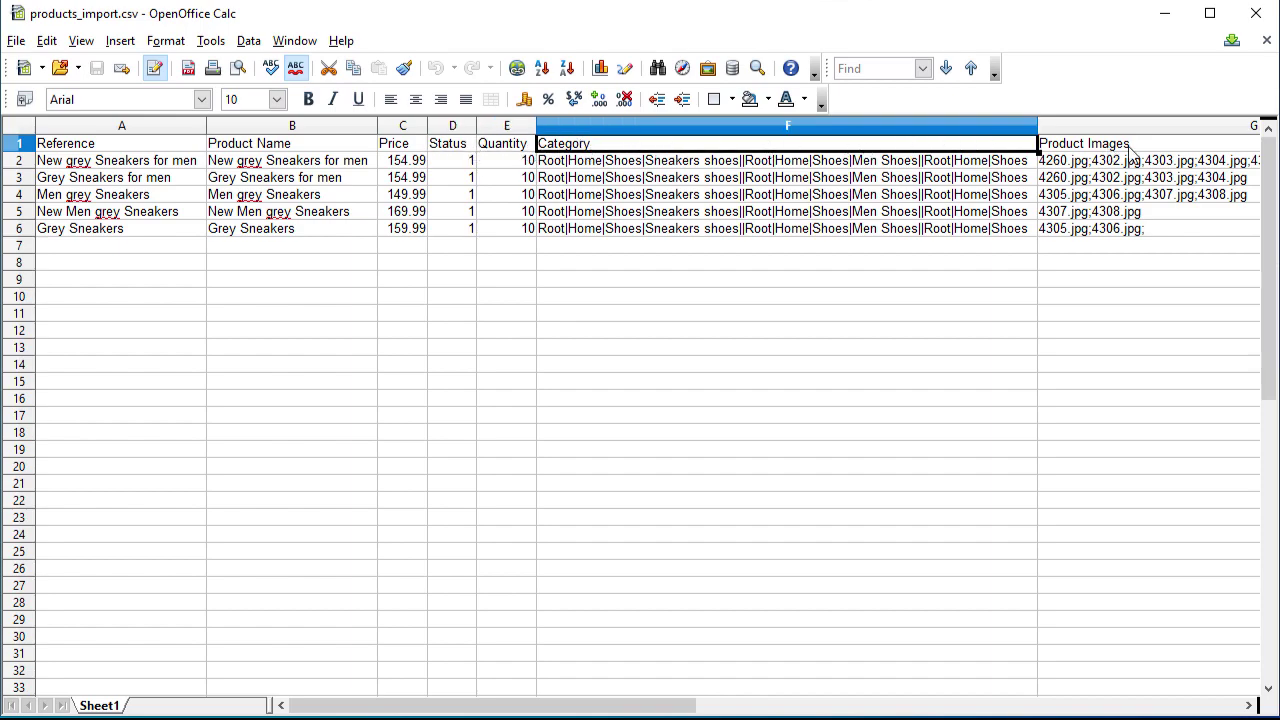
left_click(1190, 151)
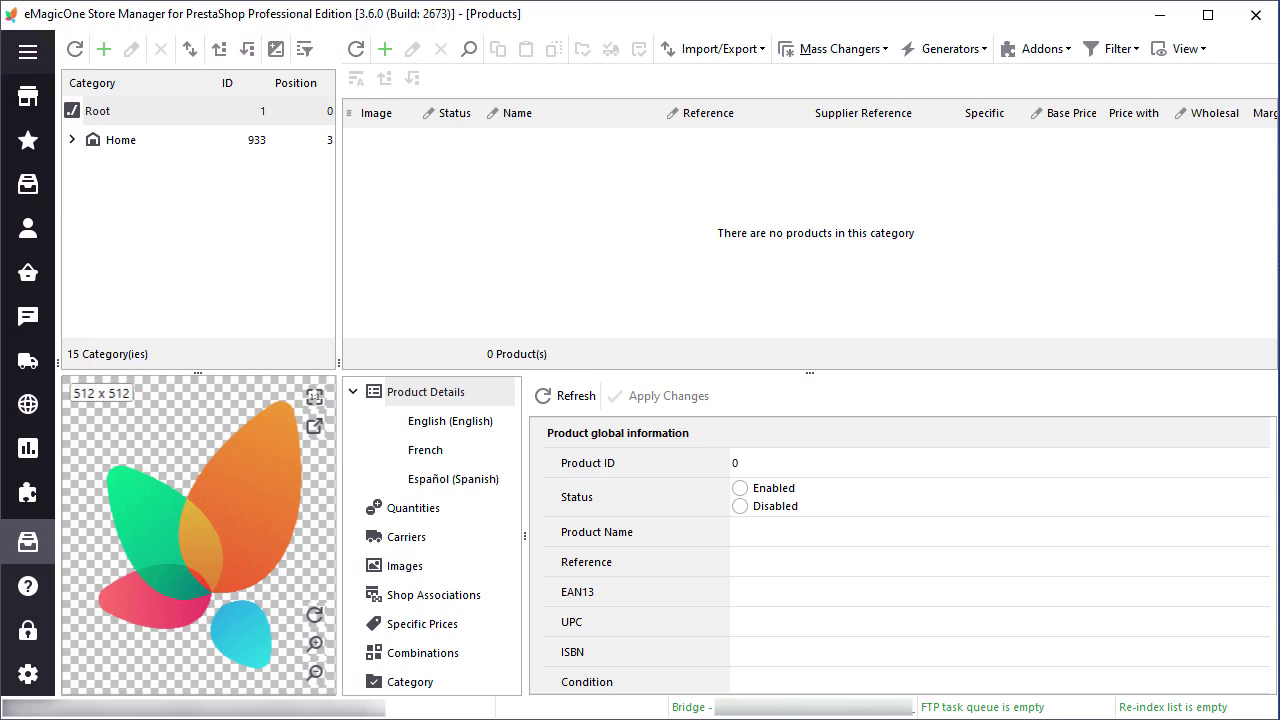
left_click(610, 645)
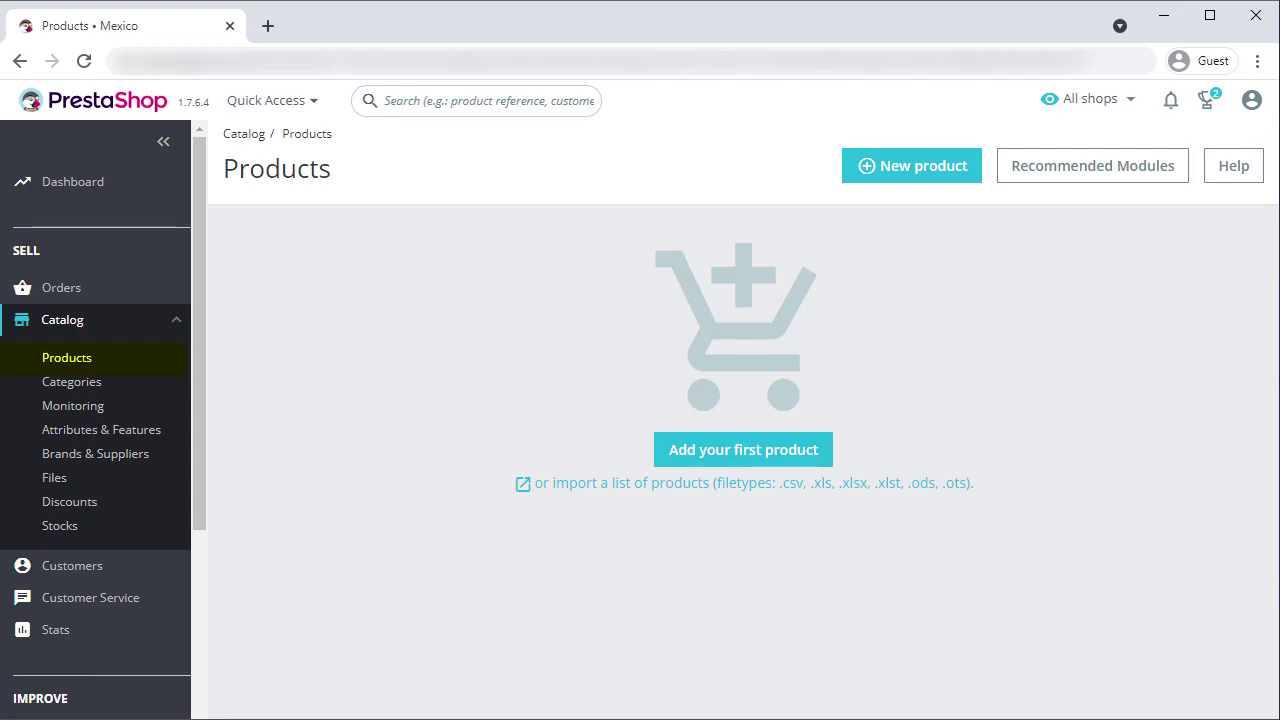
key("alt+Tab")
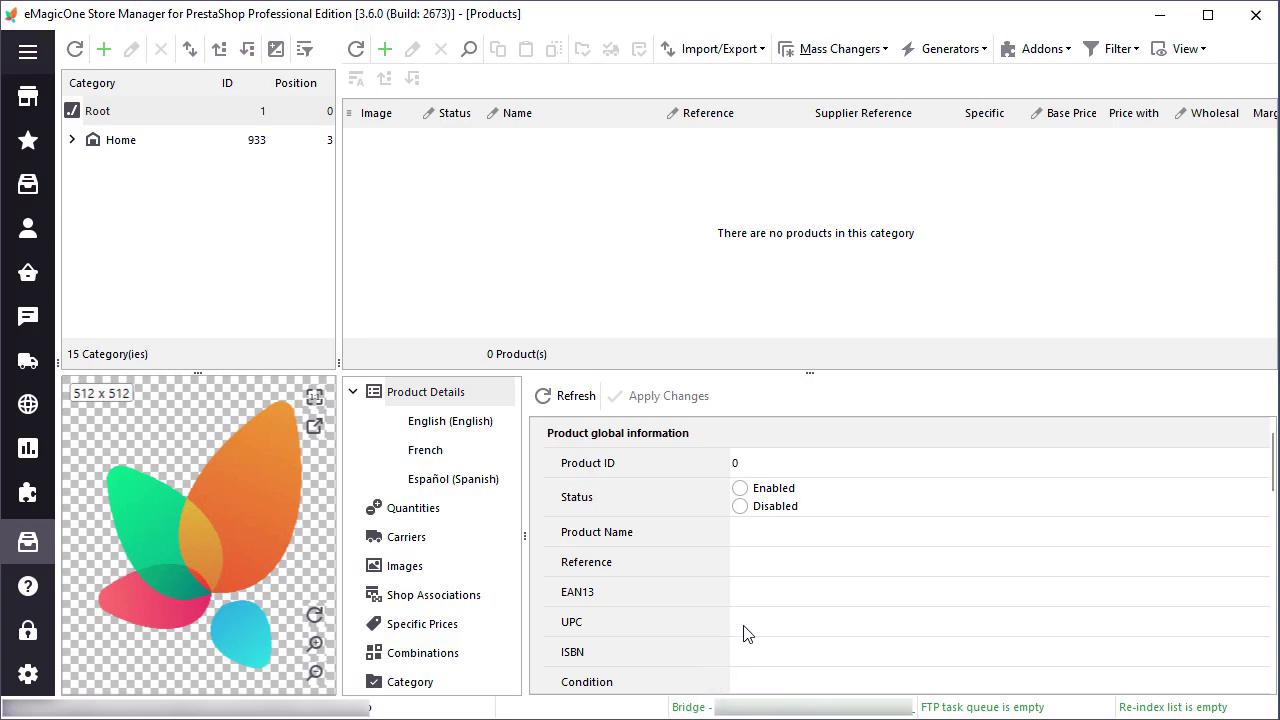
Start a product import through Import/Export > Import/Export Products, using products_import.csv
left_click(763, 46)
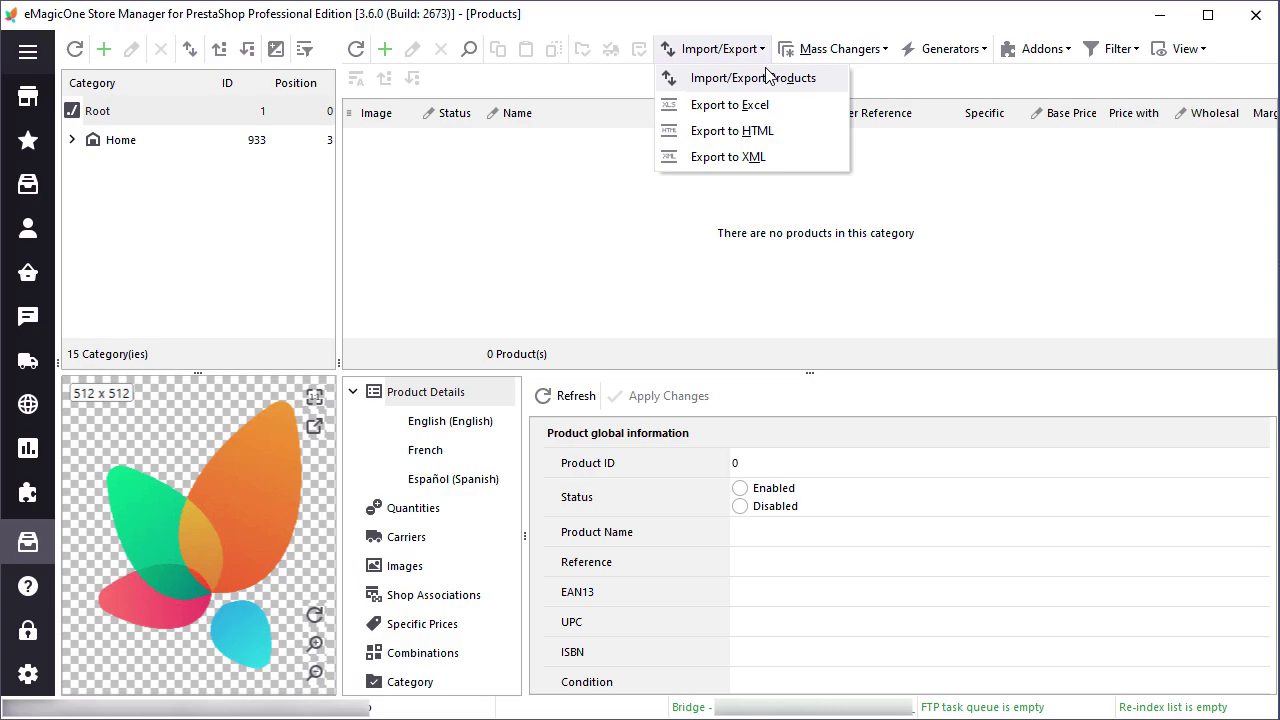
left_click(766, 77)
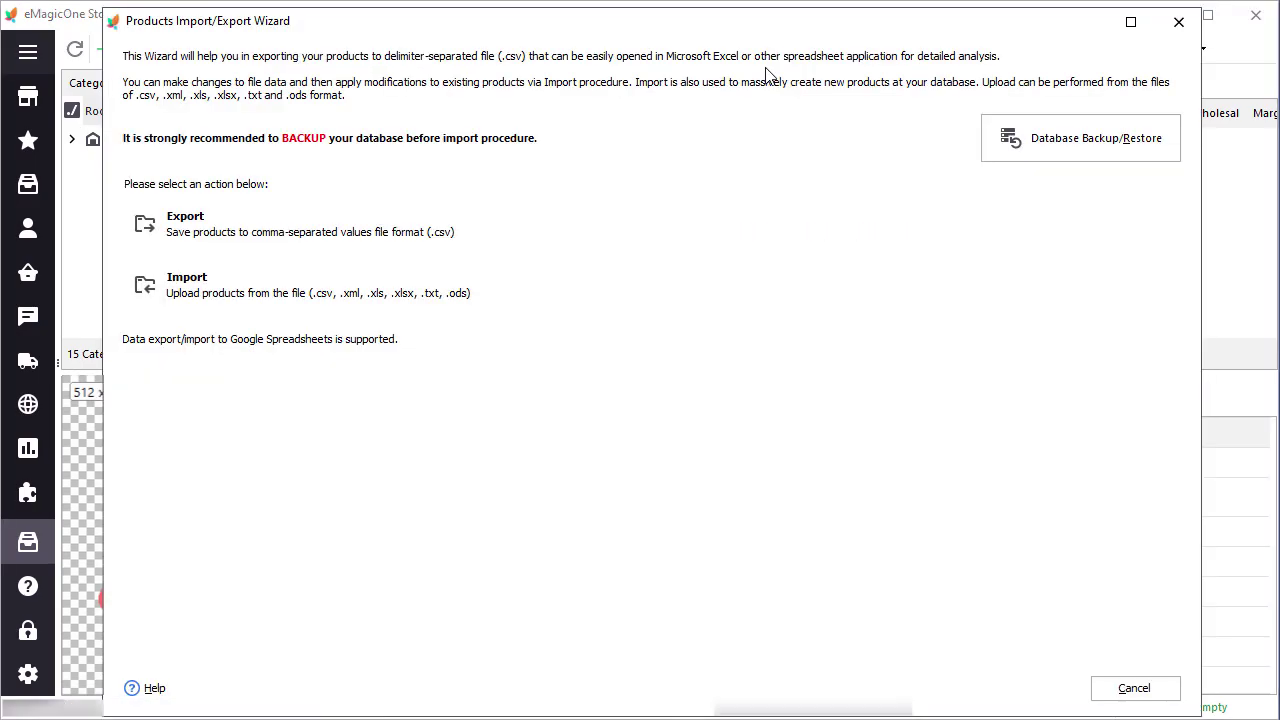
left_click(612, 294)
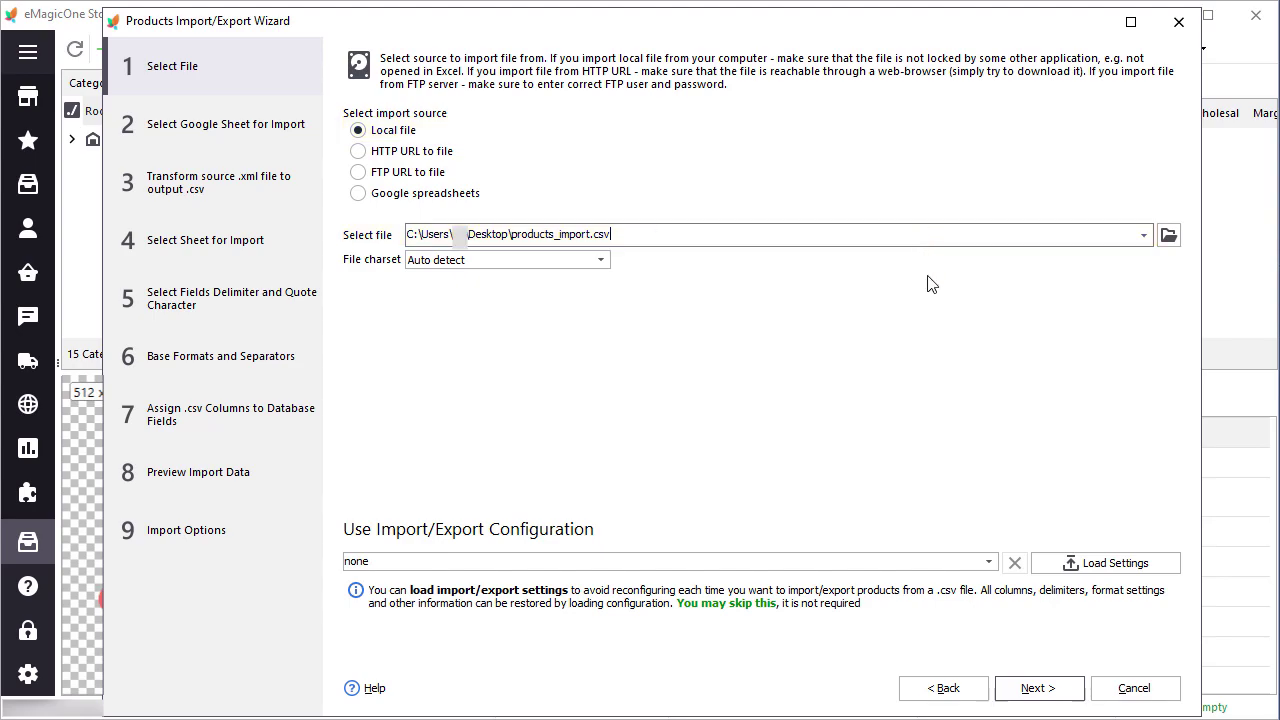
Set the field delimiter to comma after trying another option, and toggle the header-row checkbox
left_click(1070, 688)
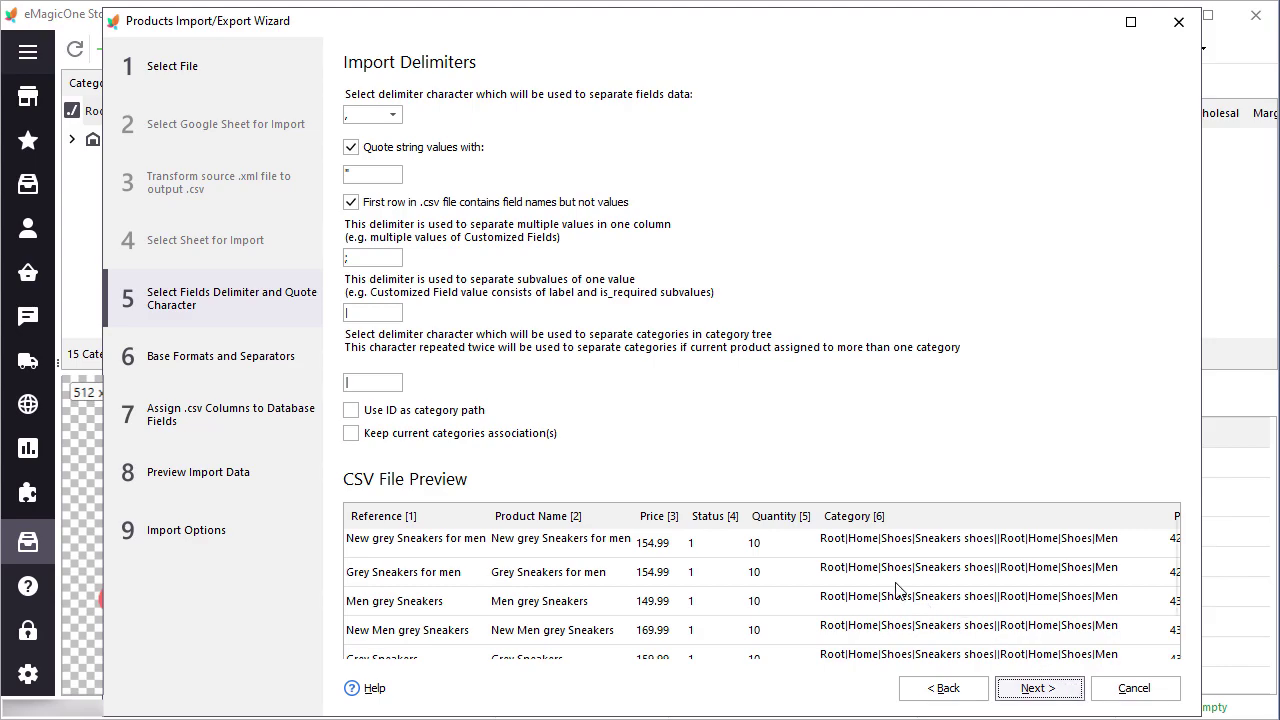
left_click(393, 115)
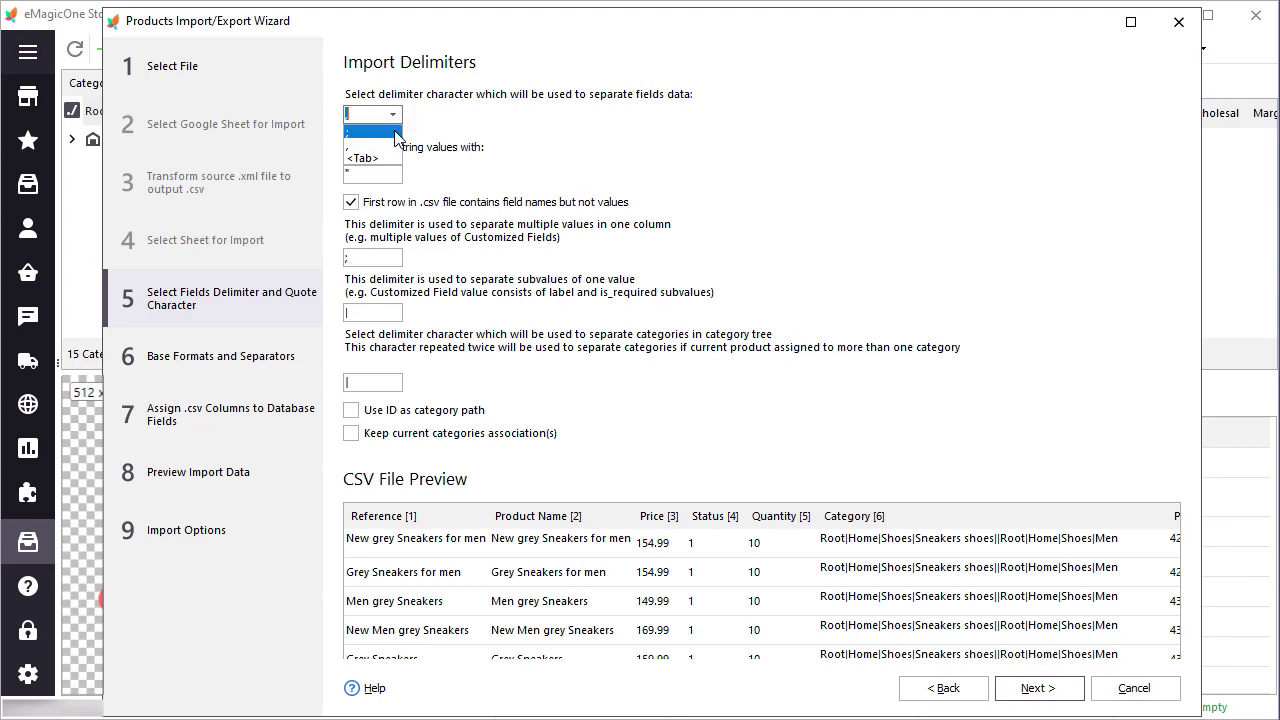
left_click(396, 137)
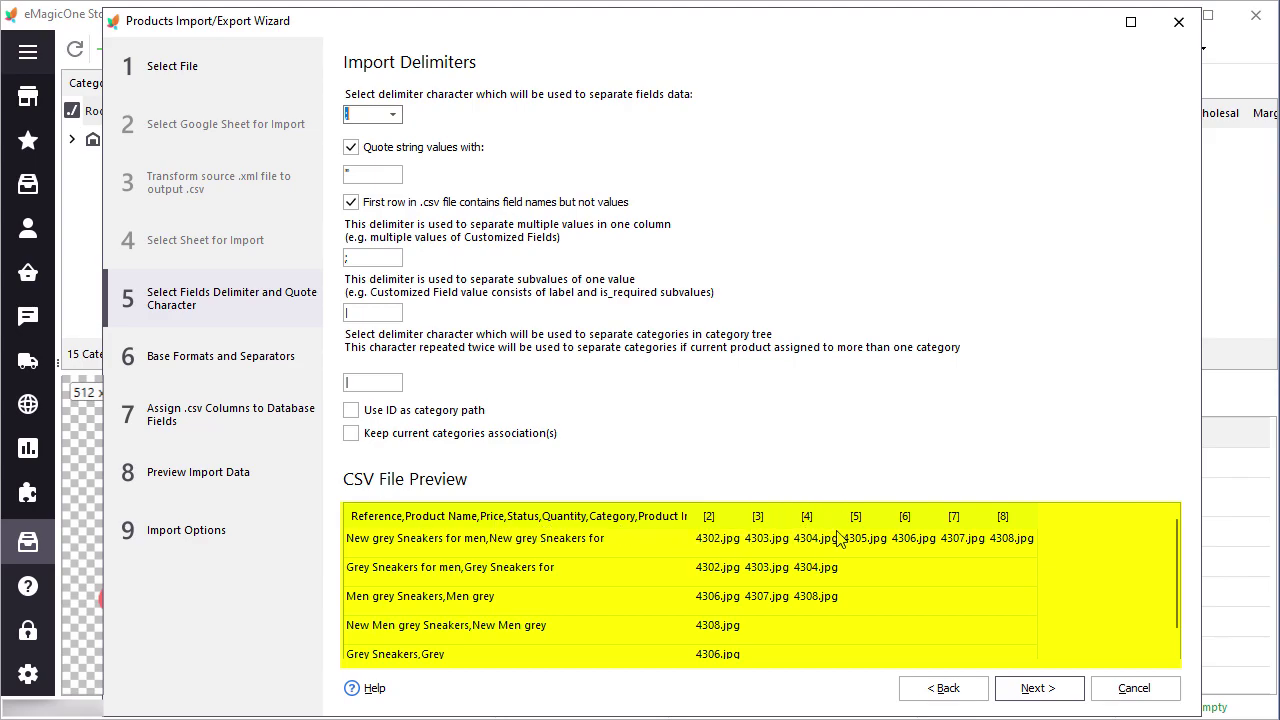
left_click(393, 117)
left_click(393, 150)
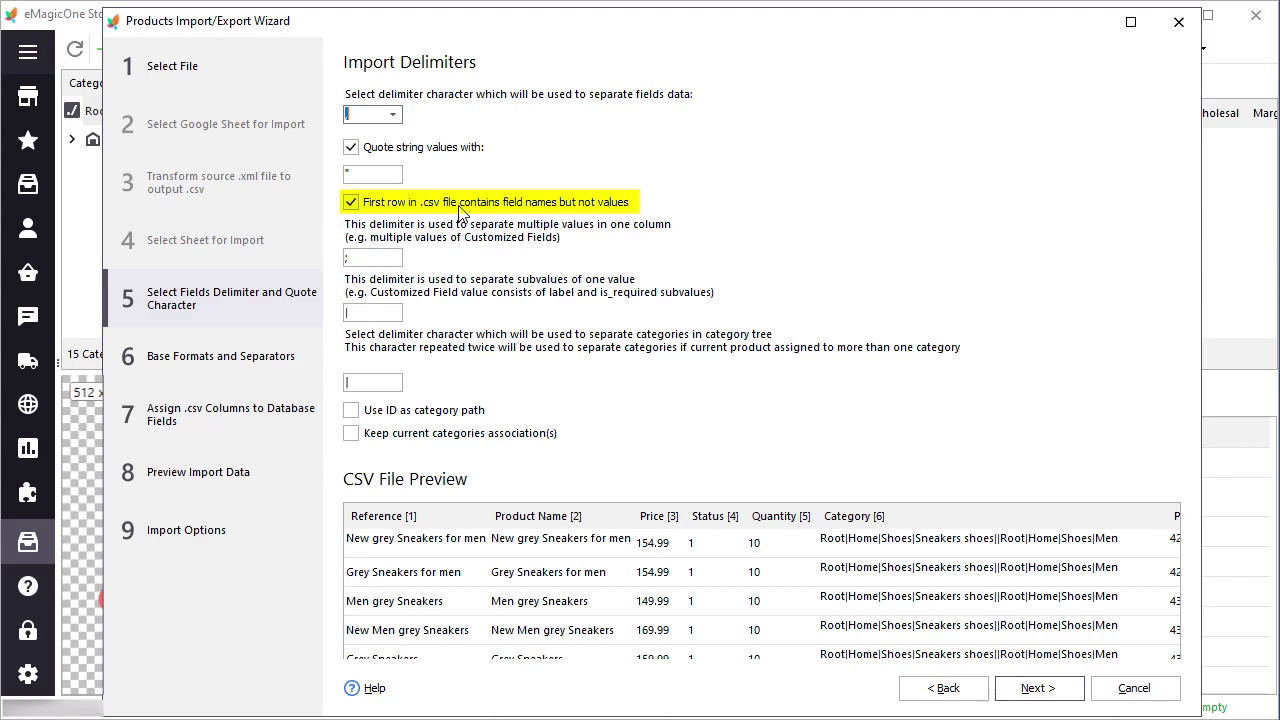
left_click(351, 203)
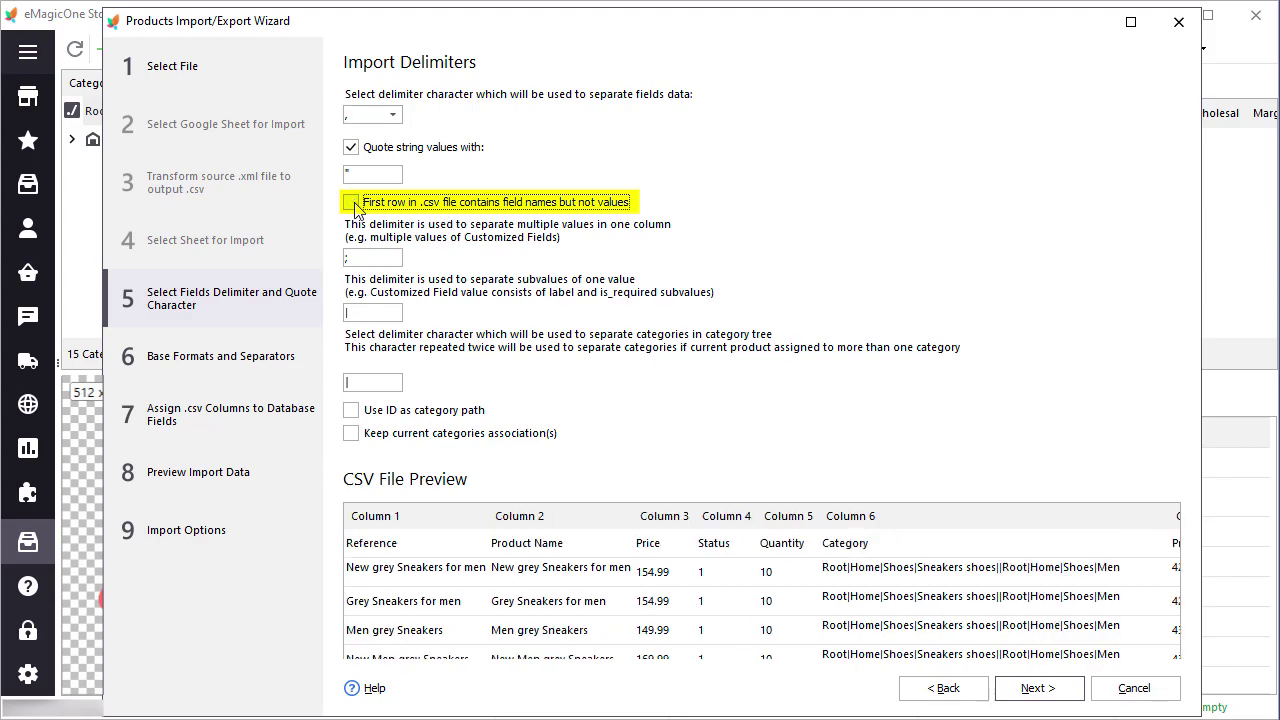
Re-enable 'First row in .csv file contains field names' and review the category tree delimiter
left_click(351, 203)
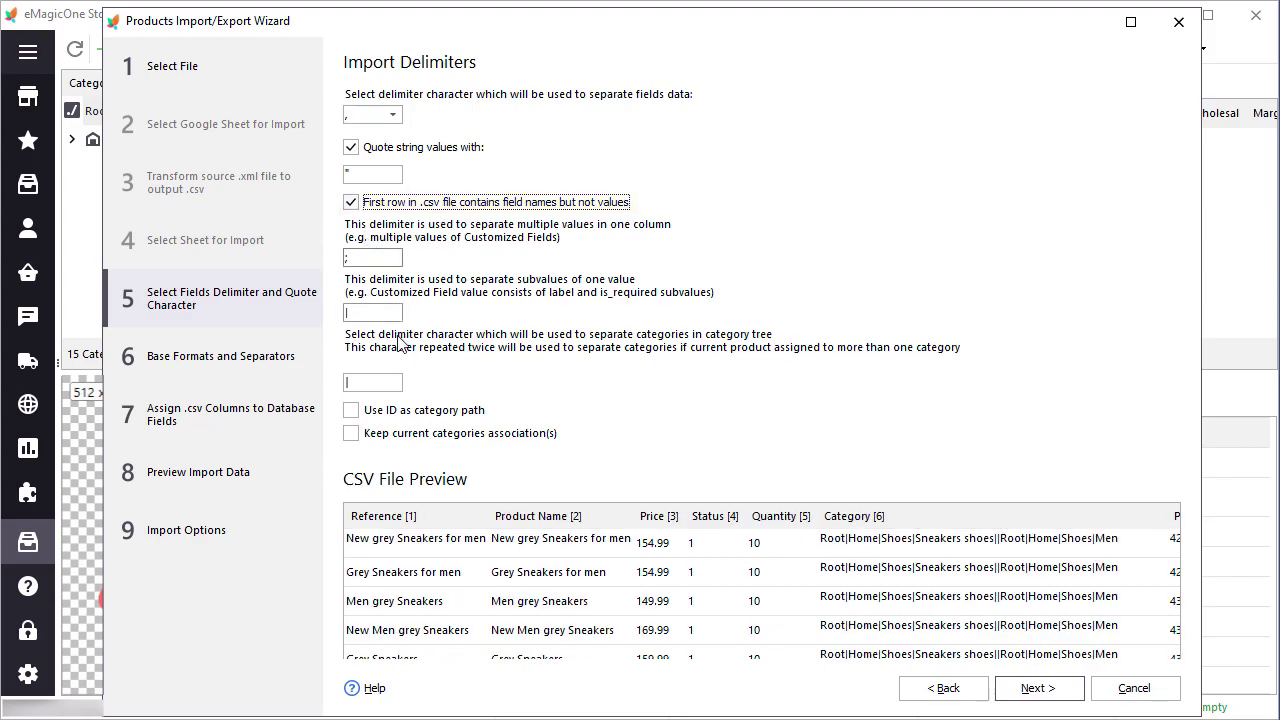
left_click(400, 381)
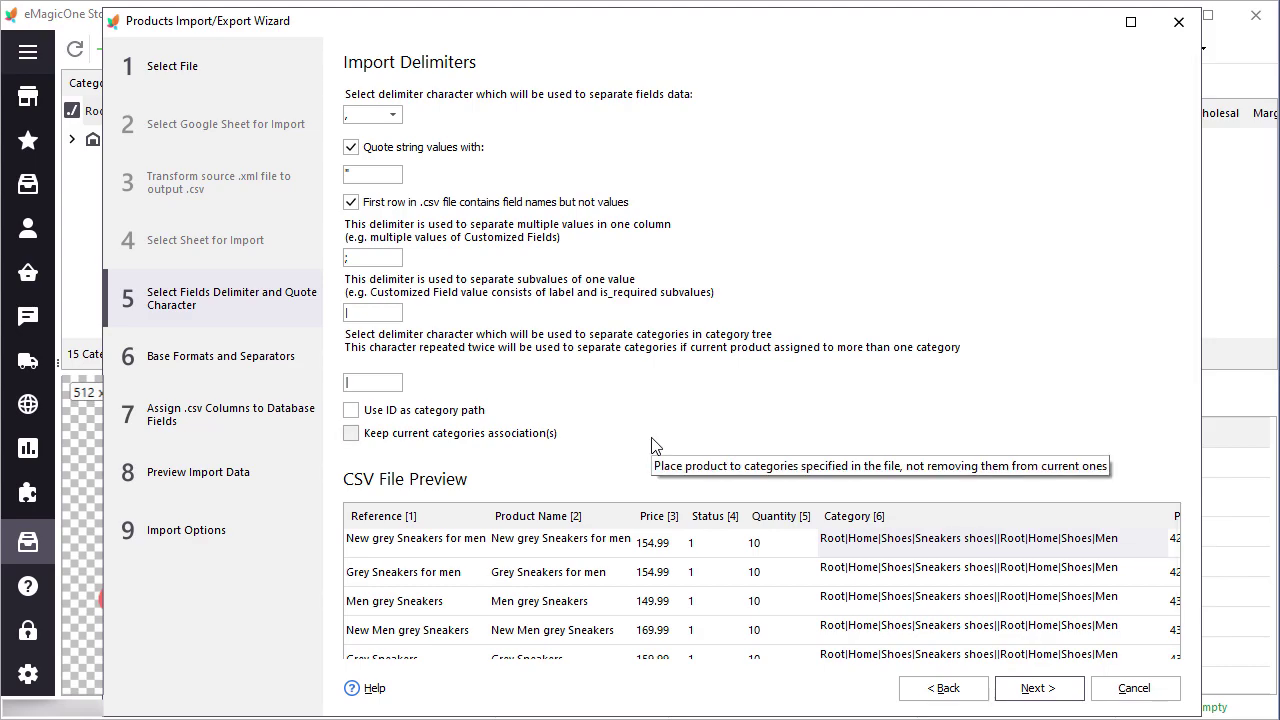
scroll(651, 445, "down", 3)
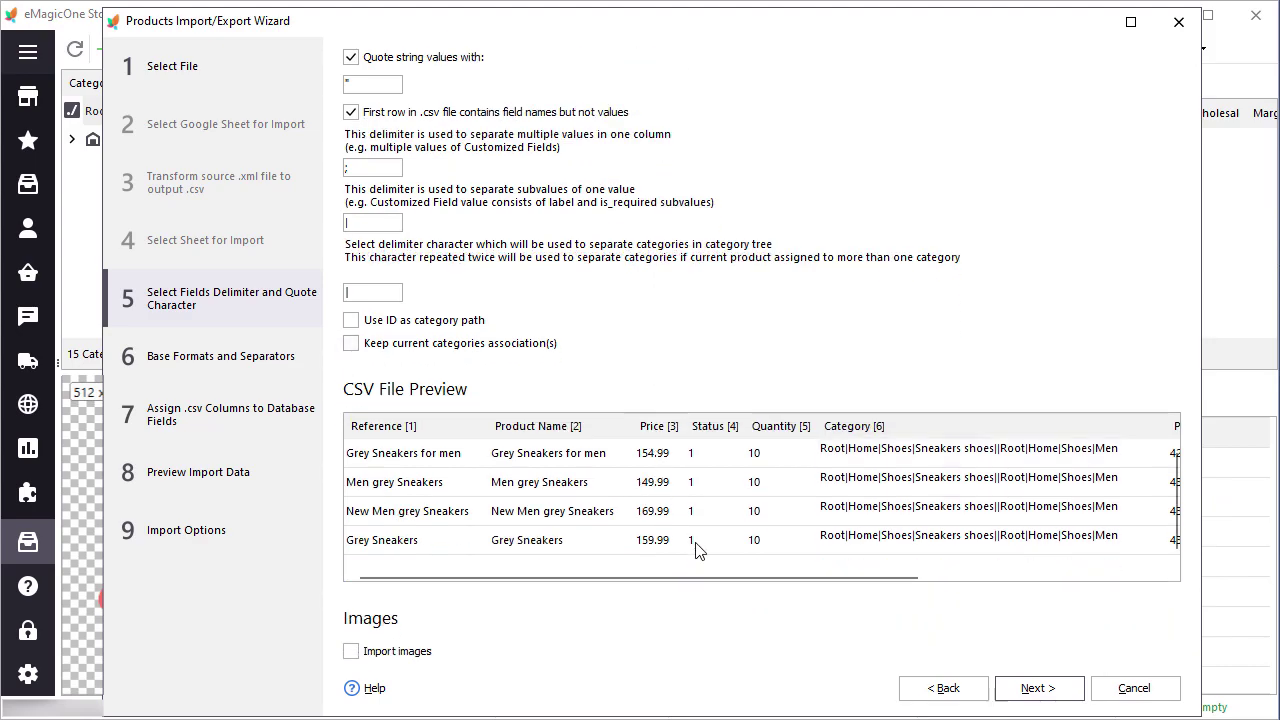
scroll(727, 626, "down", 8)
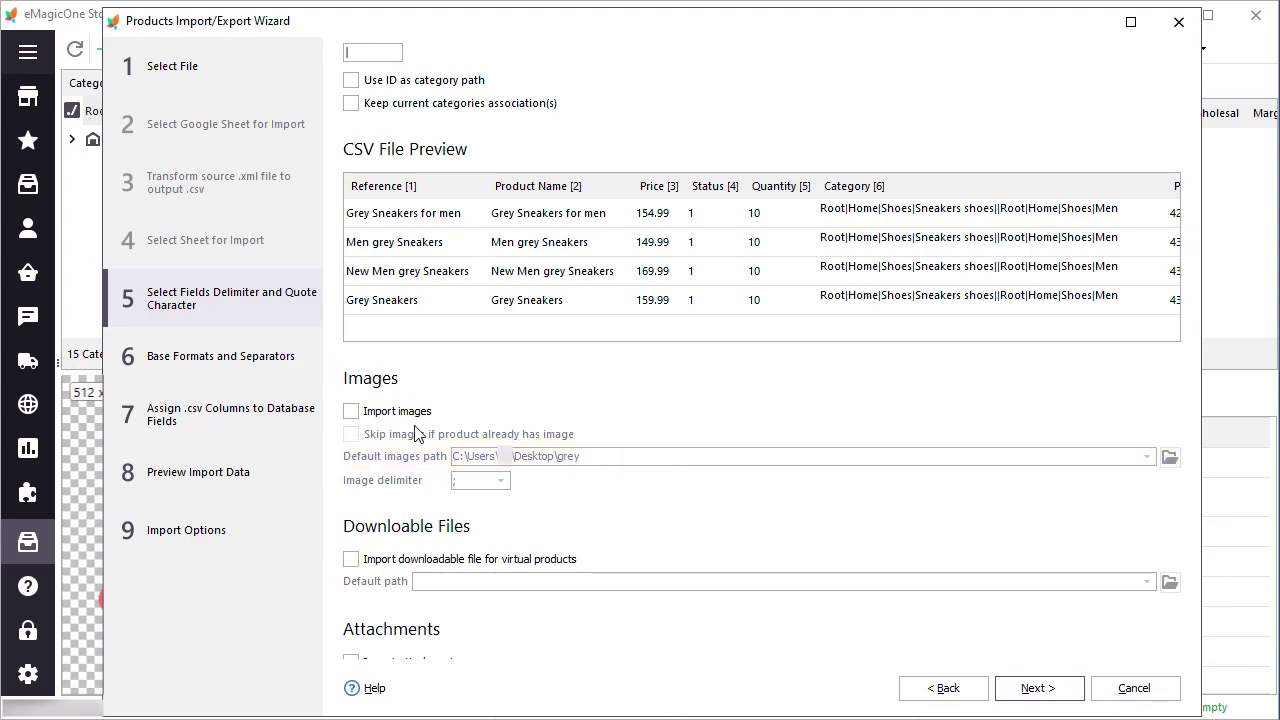
Import images from the Desktop grey folder, skipping products that already have an image
left_click(352, 413)
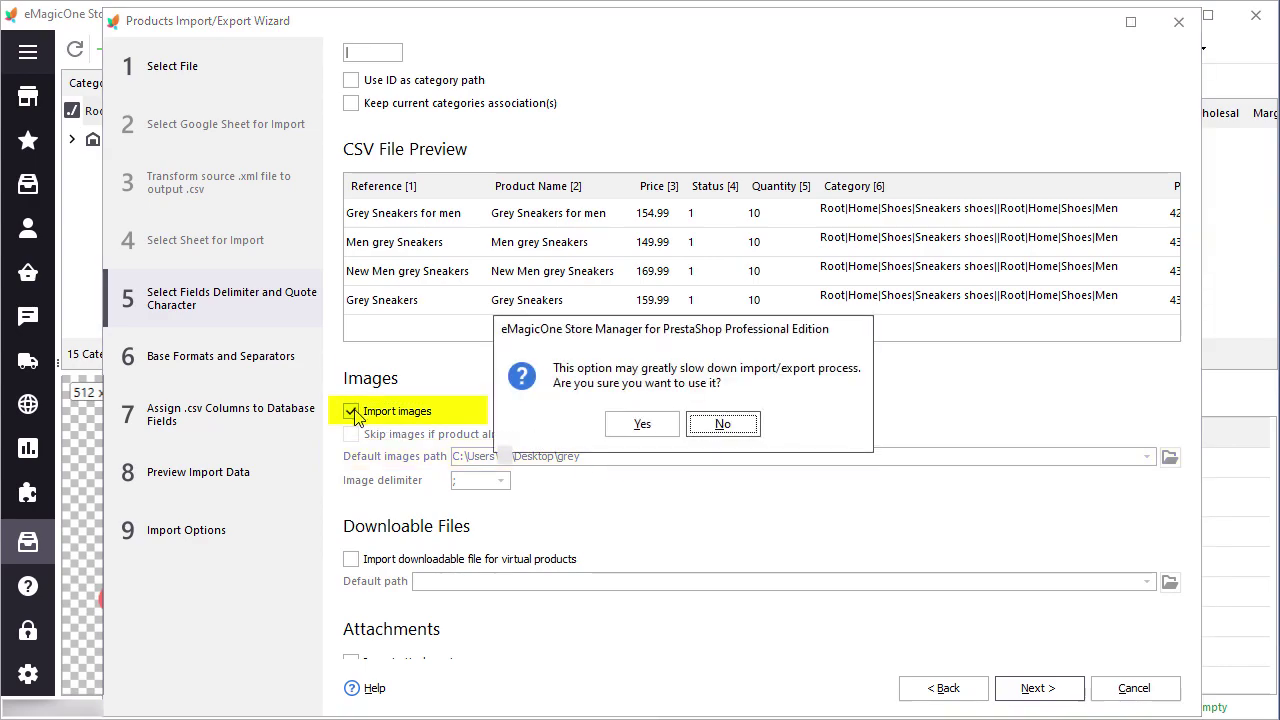
left_click(612, 430)
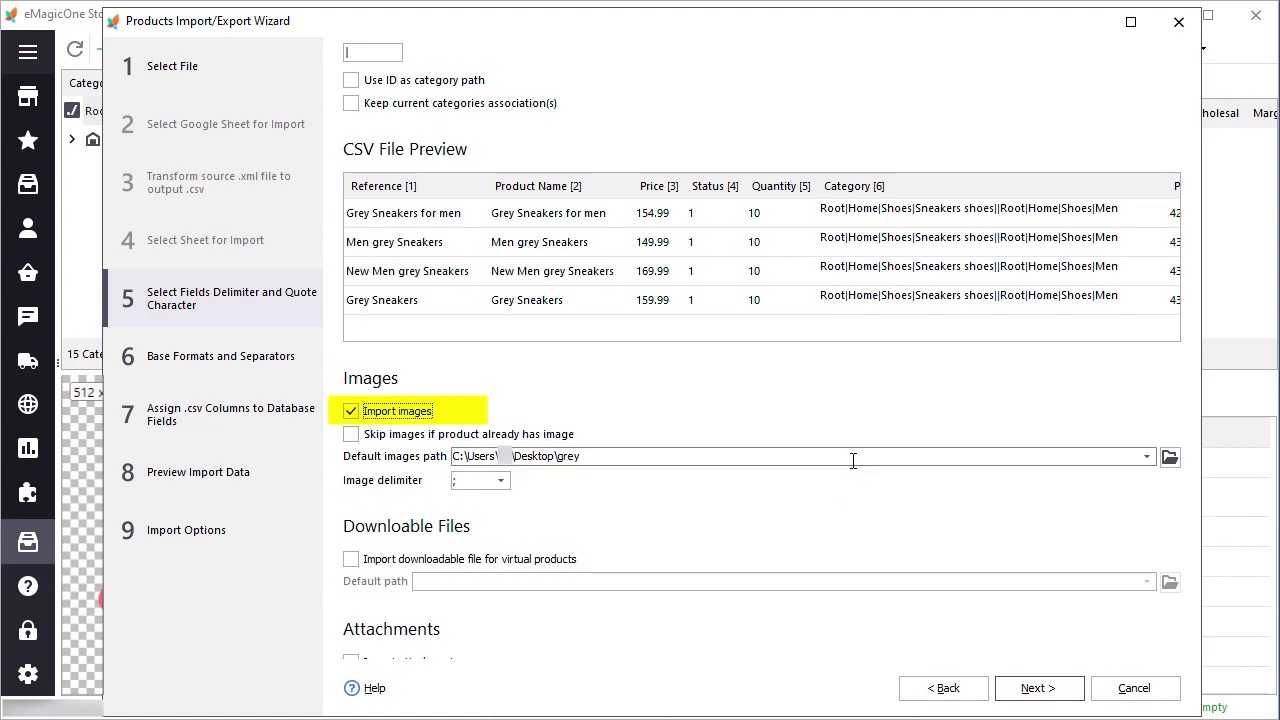
left_click(854, 459)
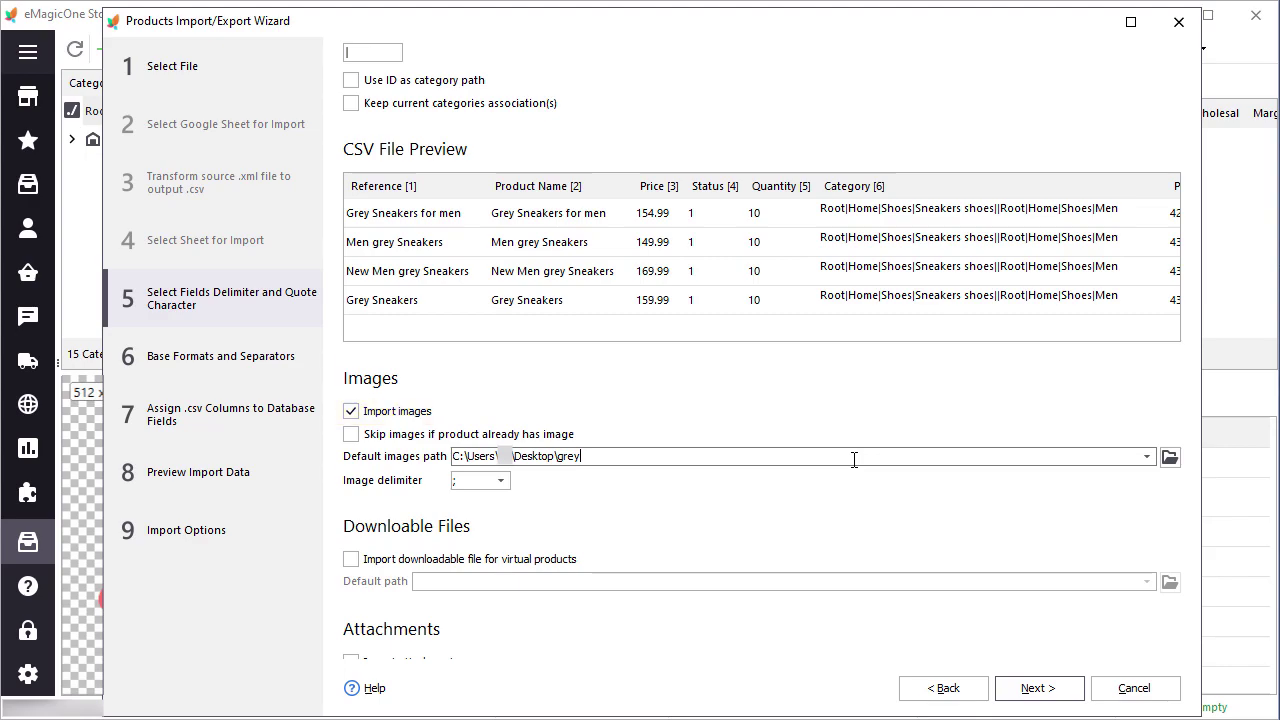
left_click(354, 438)
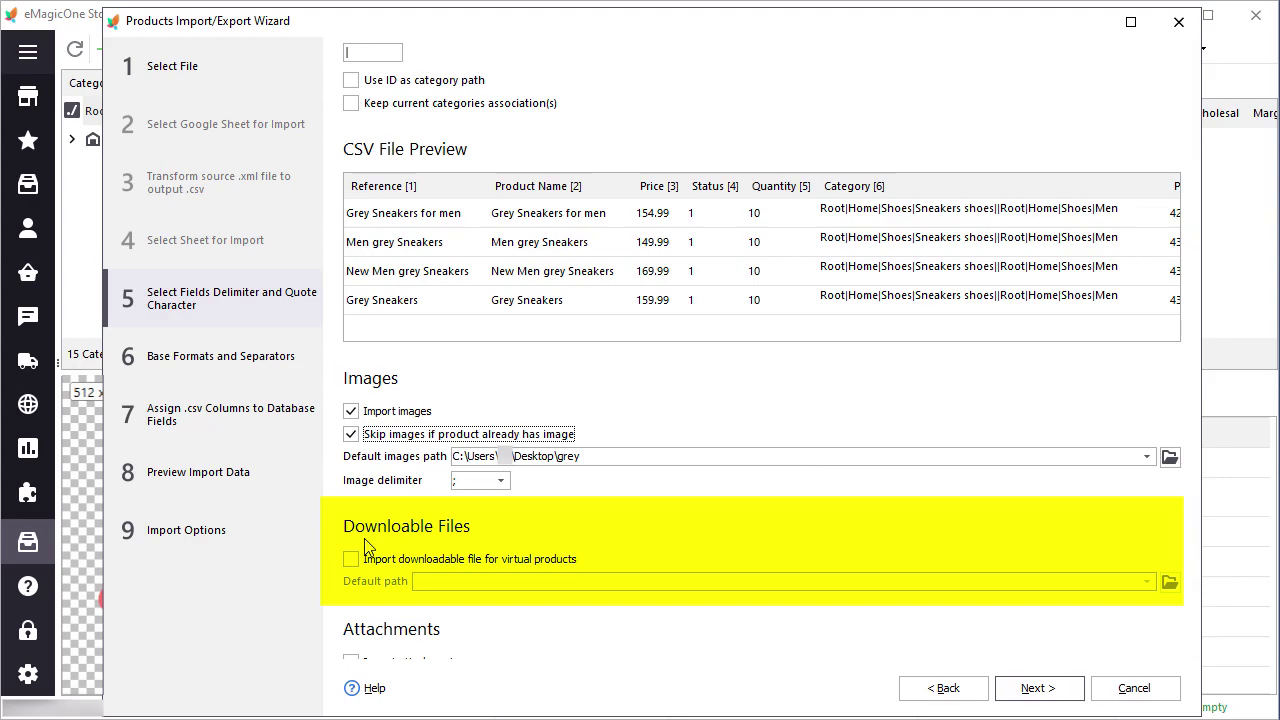
scroll(368, 540, "down", 1)
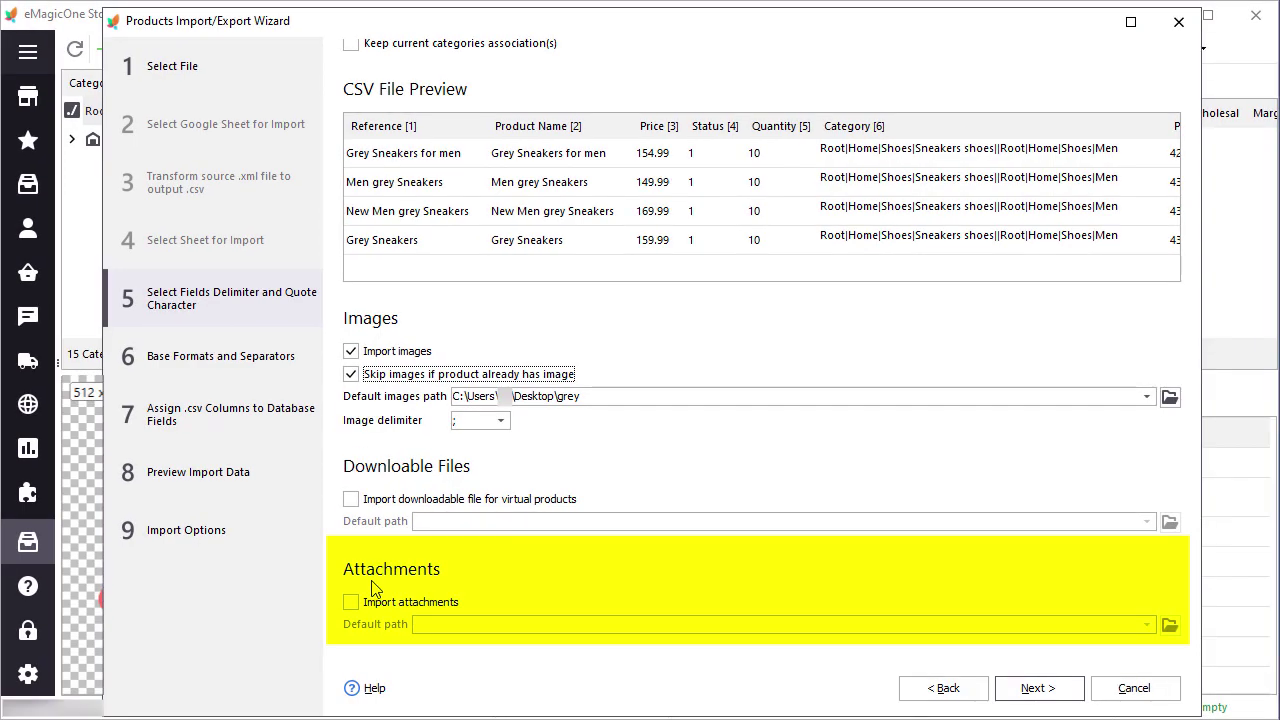
Keep the default date formats and separators and reach the csv column assignment step
left_click(1061, 692)
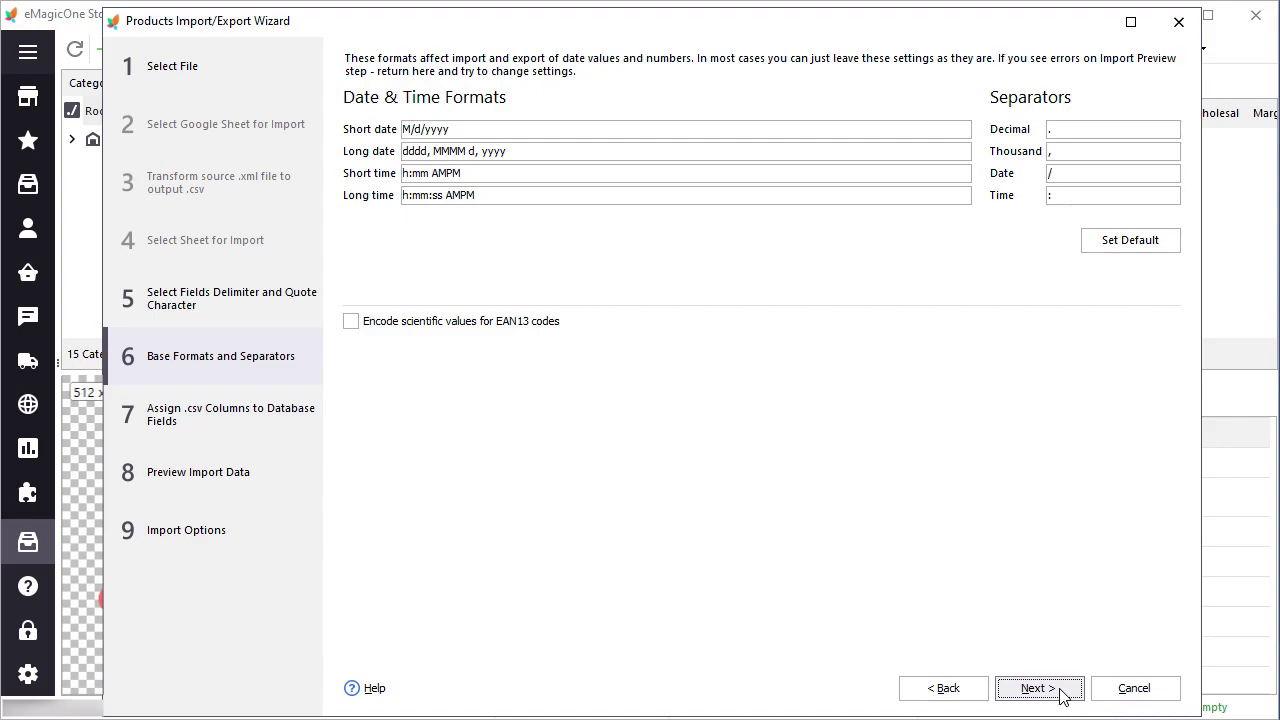
left_click(1038, 688)
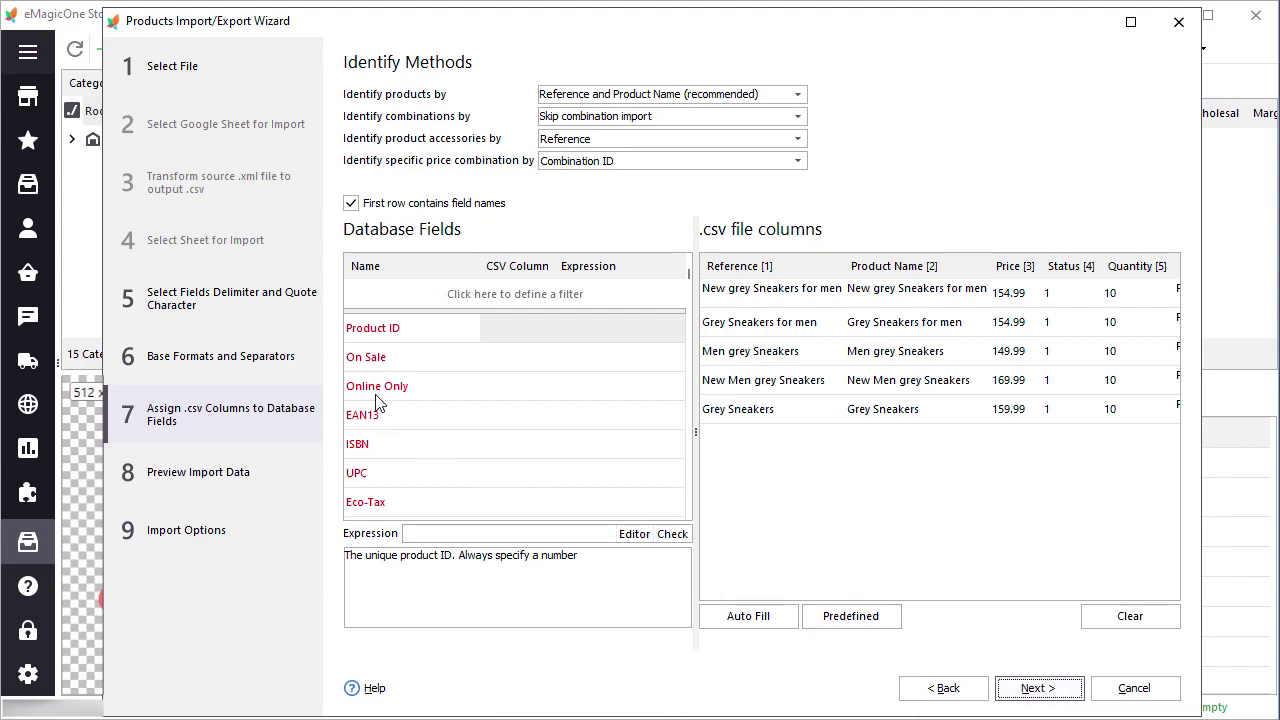
Auto Fill the column mapping, then set the Reference field's csv column to blank
scroll(377, 402, "down", 5)
scroll(377, 402, "up", 2)
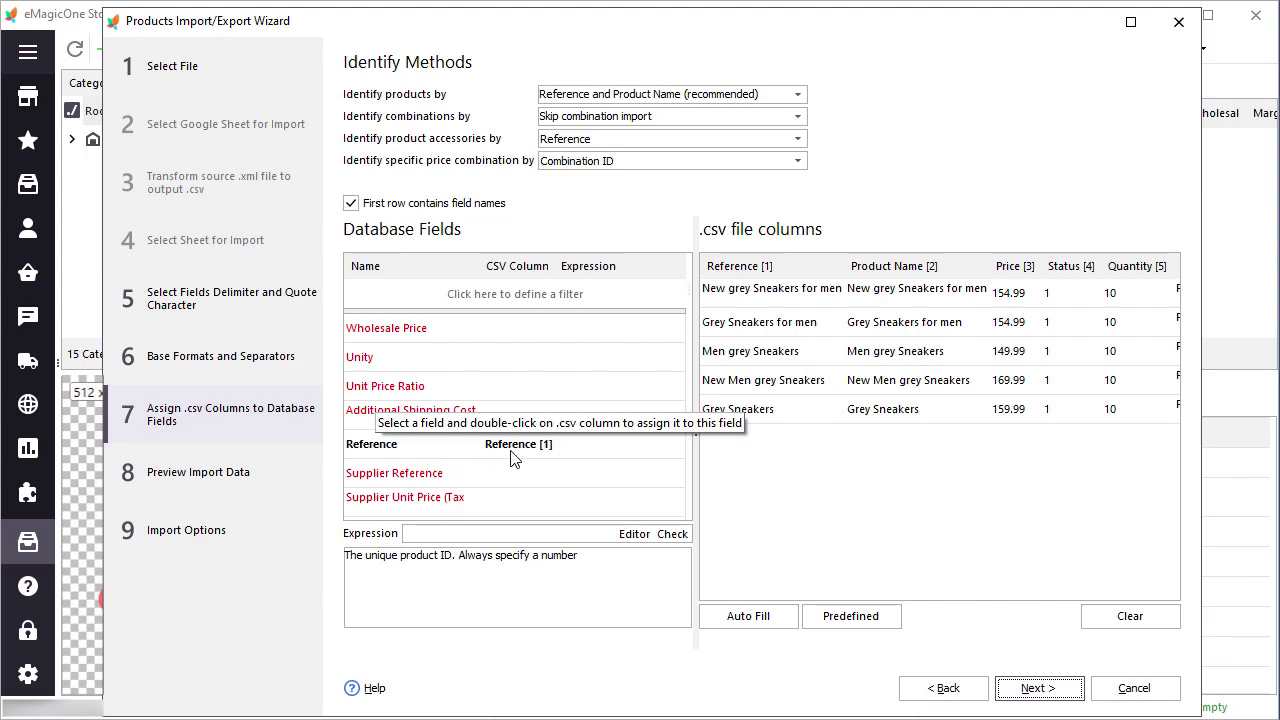
left_click(750, 618)
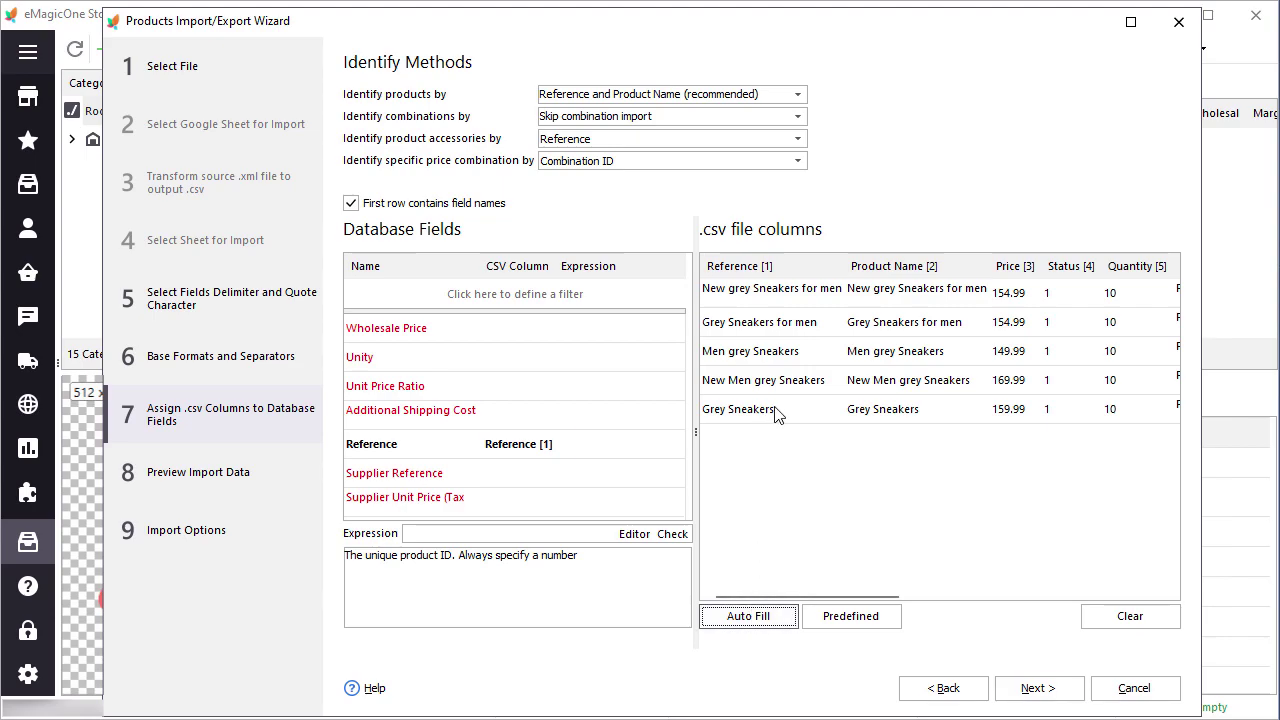
mouse_move(776, 414)
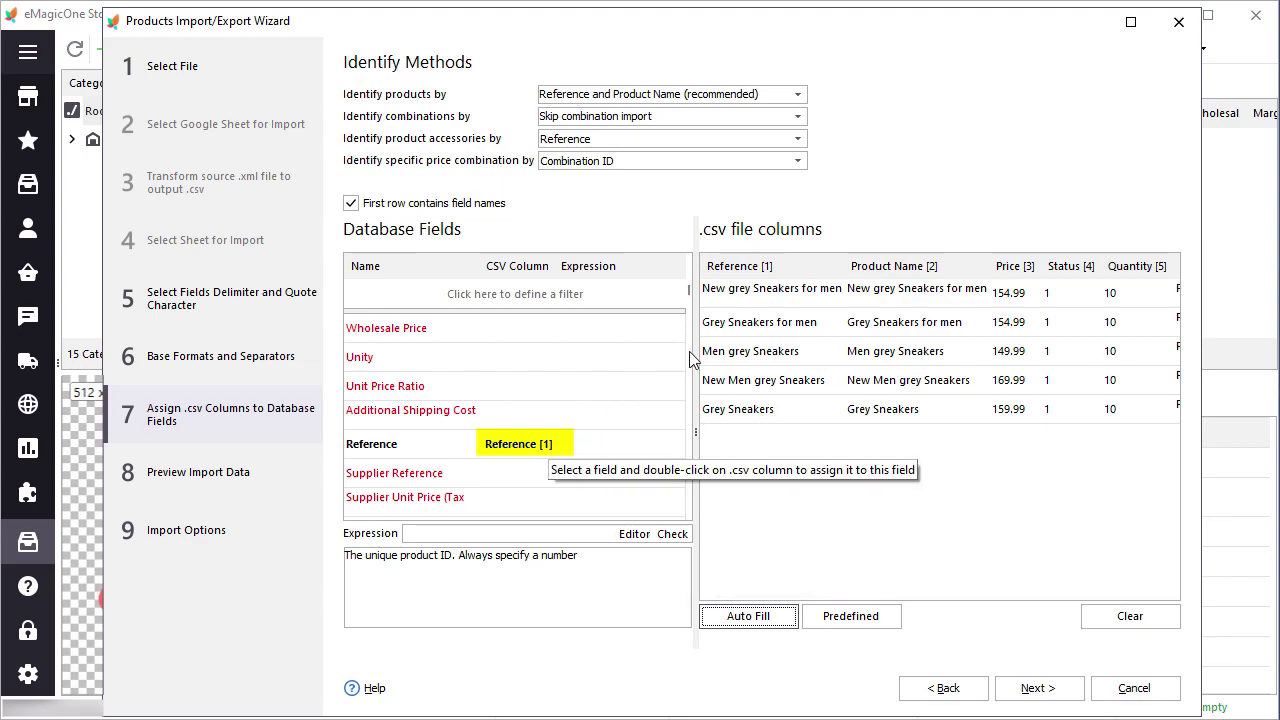
left_click(765, 268)
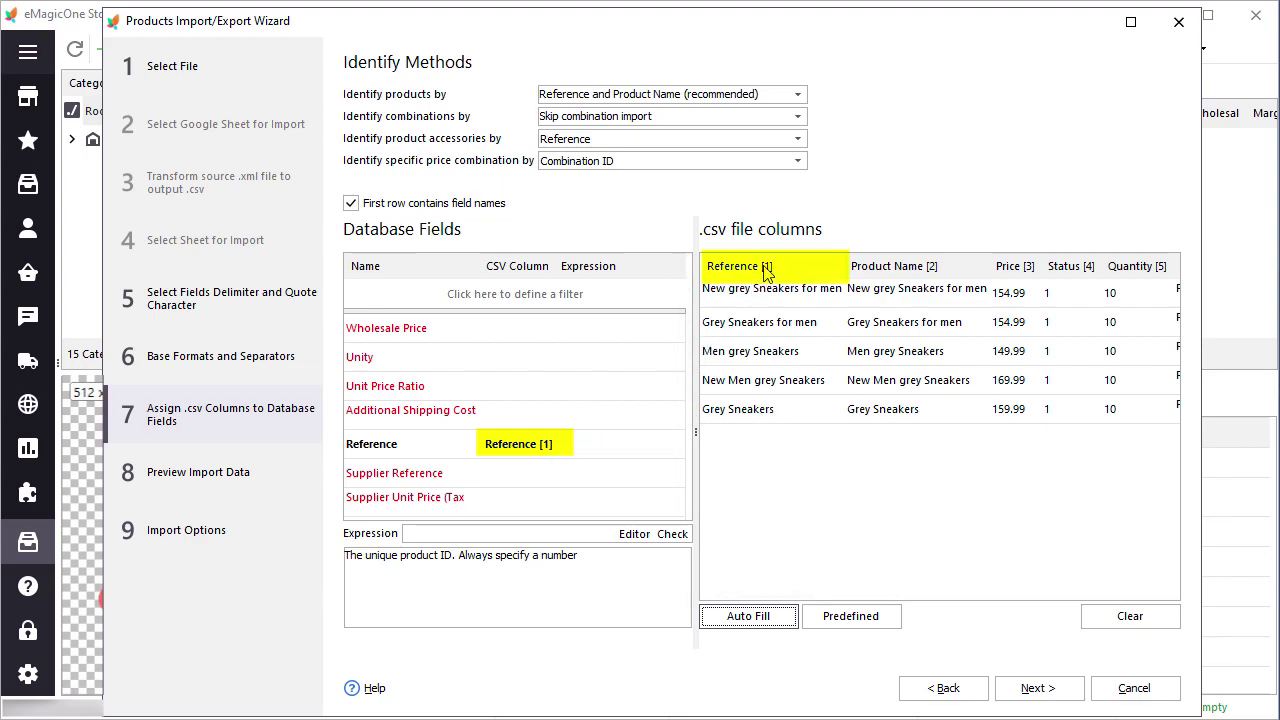
left_click(556, 448)
left_click(545, 444)
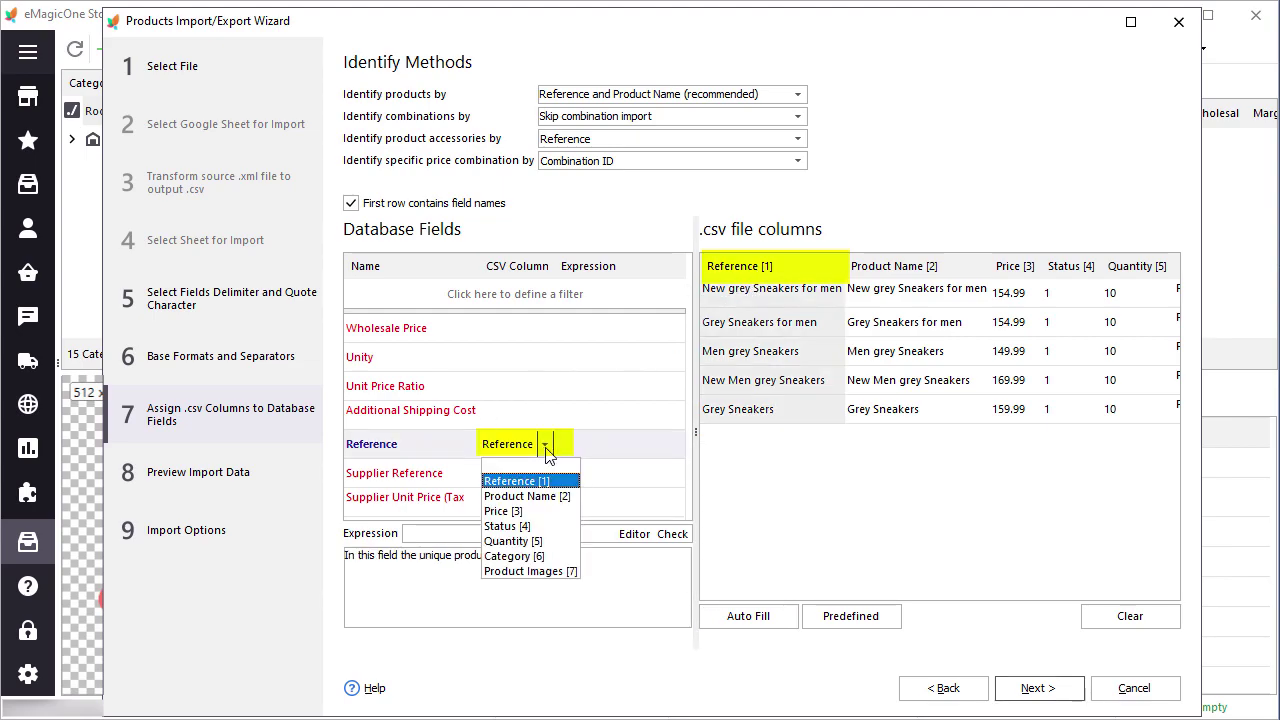
left_click(549, 468)
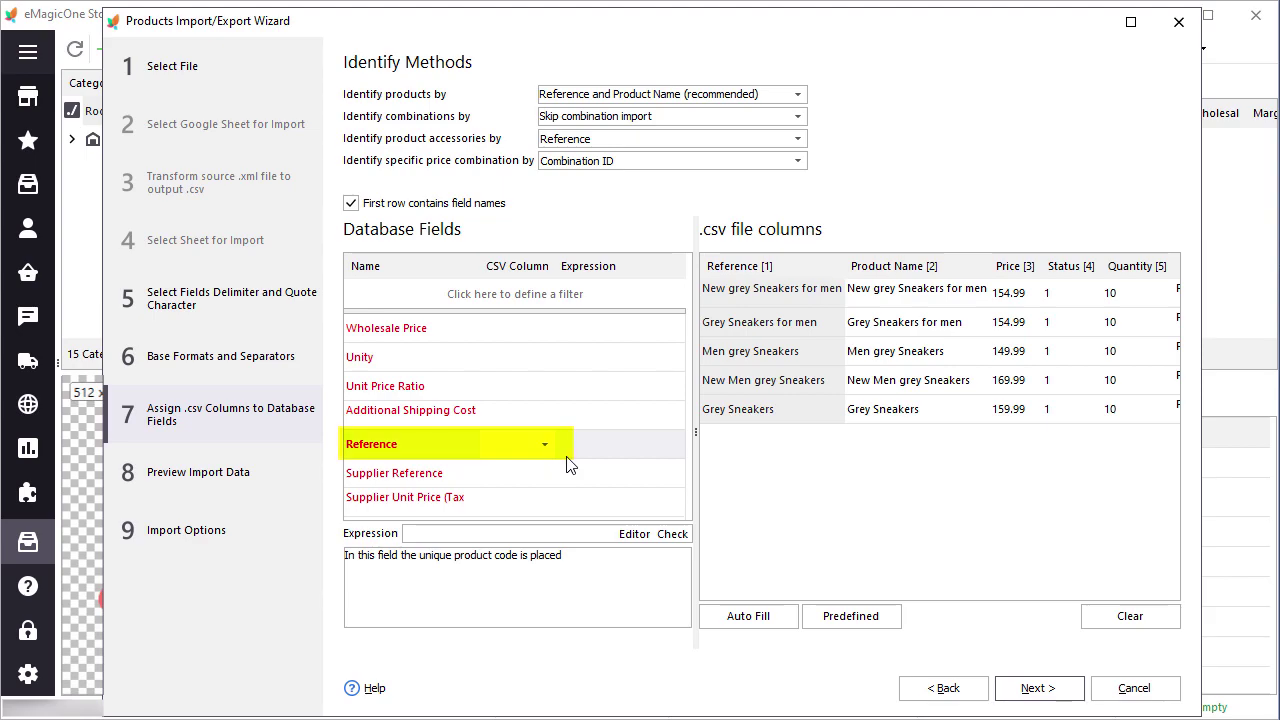
Assign csv Reference [1] to Reference and Quantity [5] to the Quantity field
double_click(785, 279)
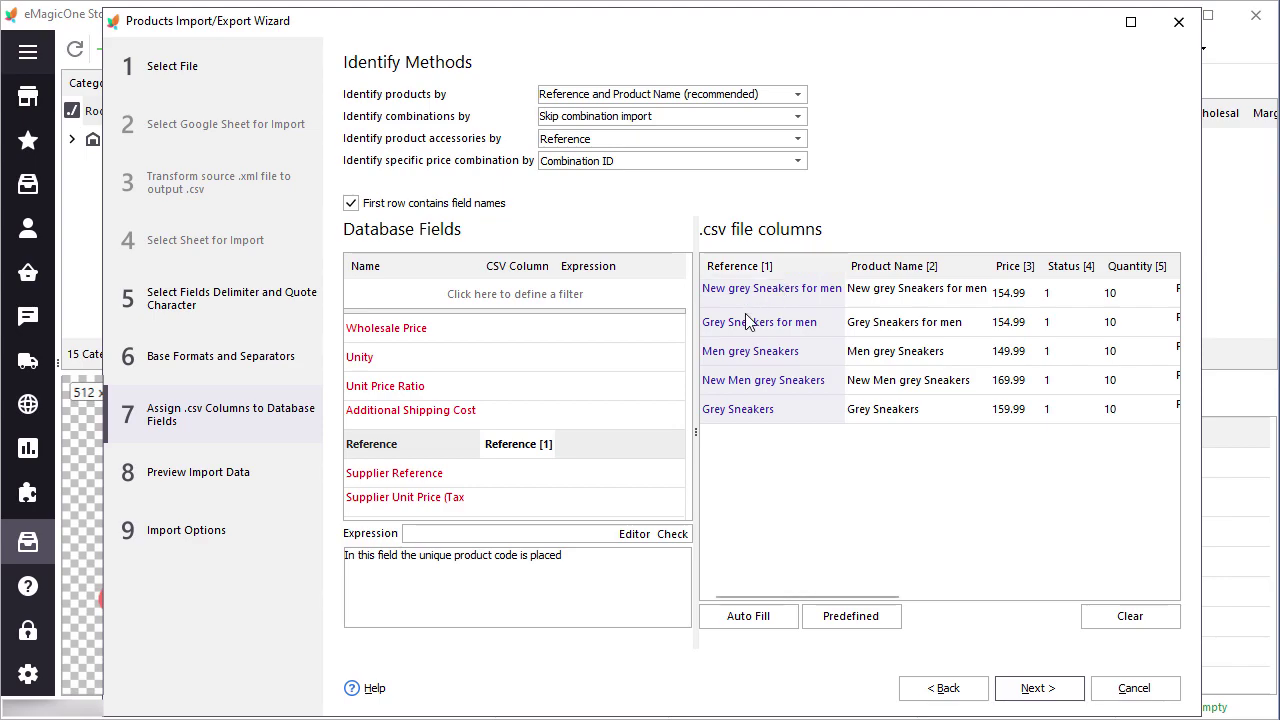
left_click(546, 449)
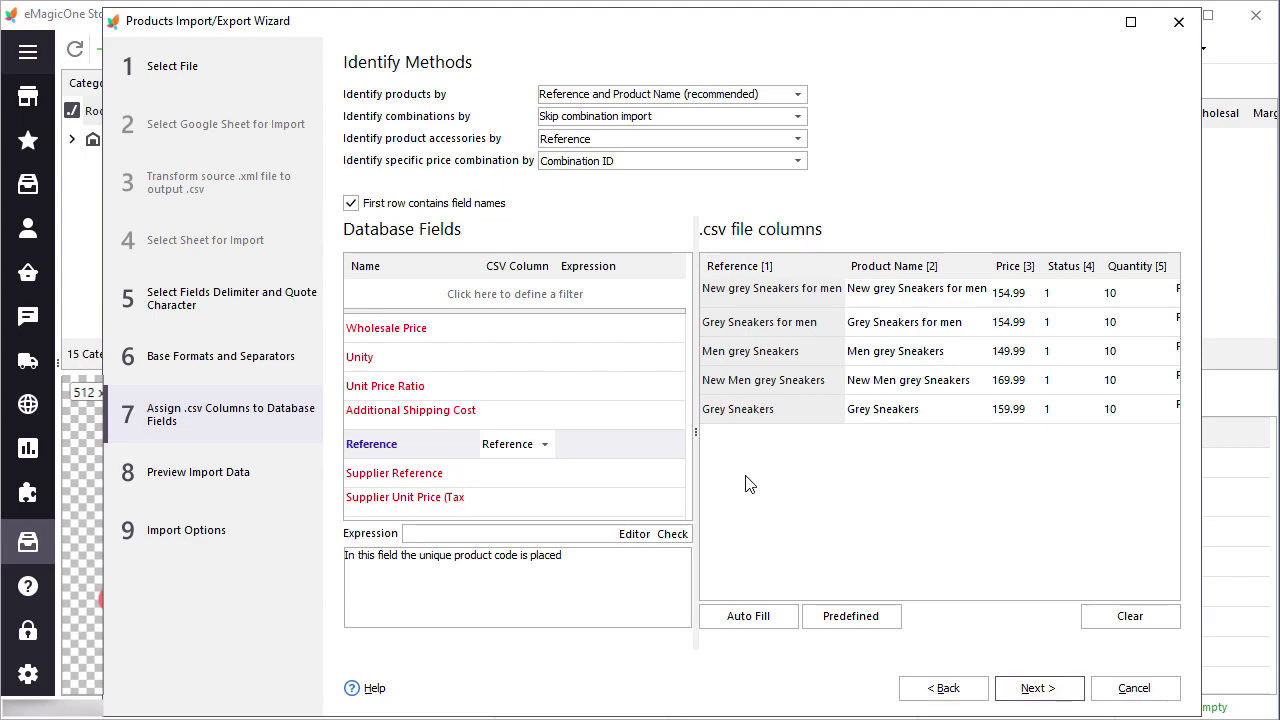
left_click(1140, 416)
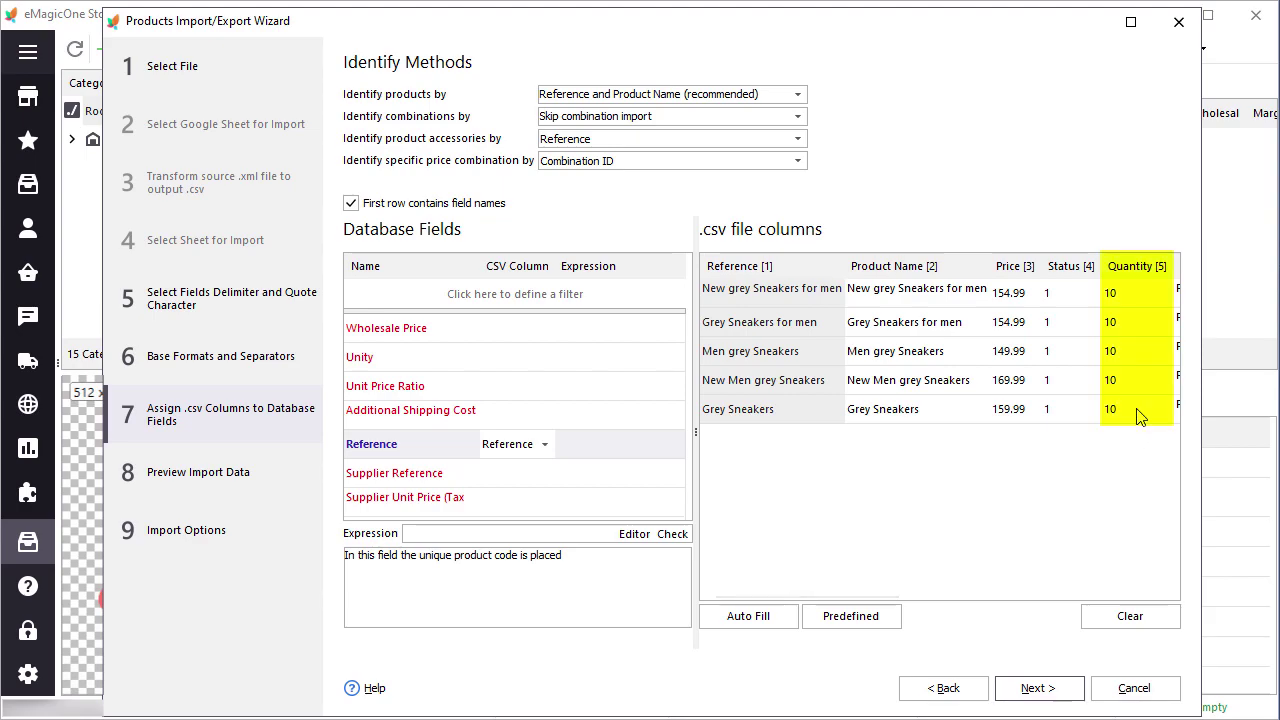
left_click_drag(1136, 416, 560, 458)
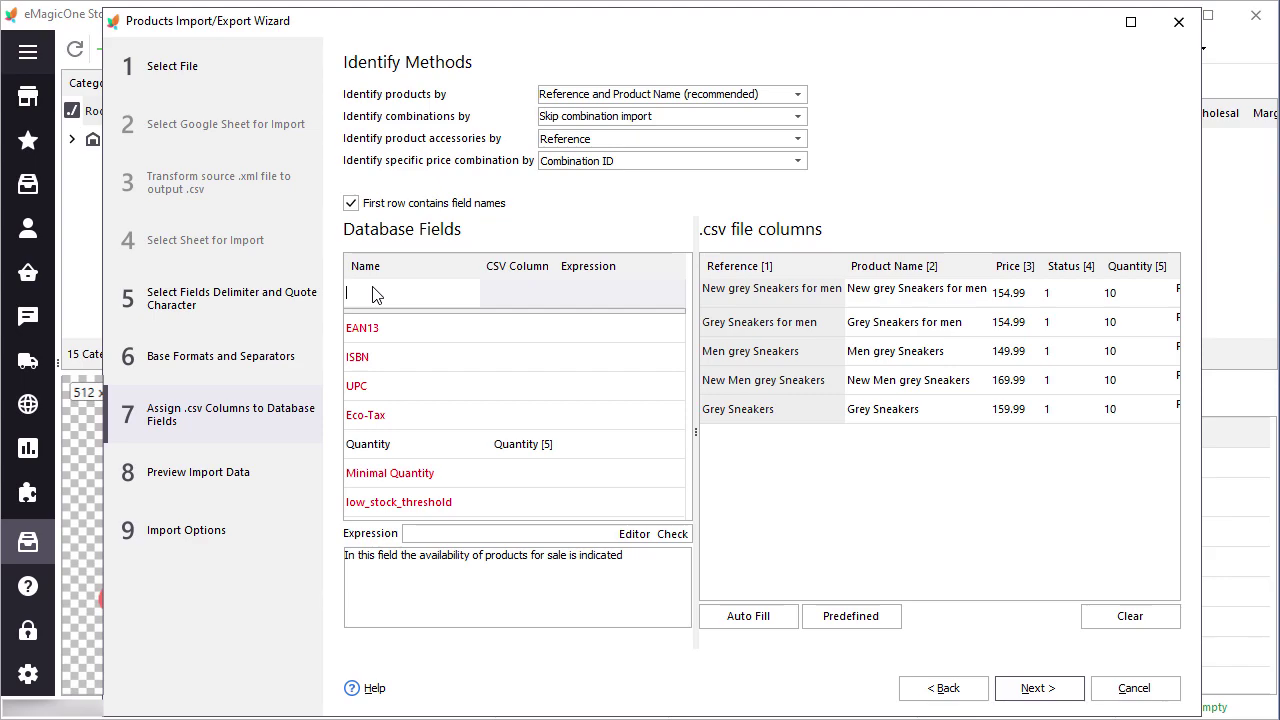
Filter fields by %price and inspect the Price expression, leaving it mapped to Price [3]
type("%price")
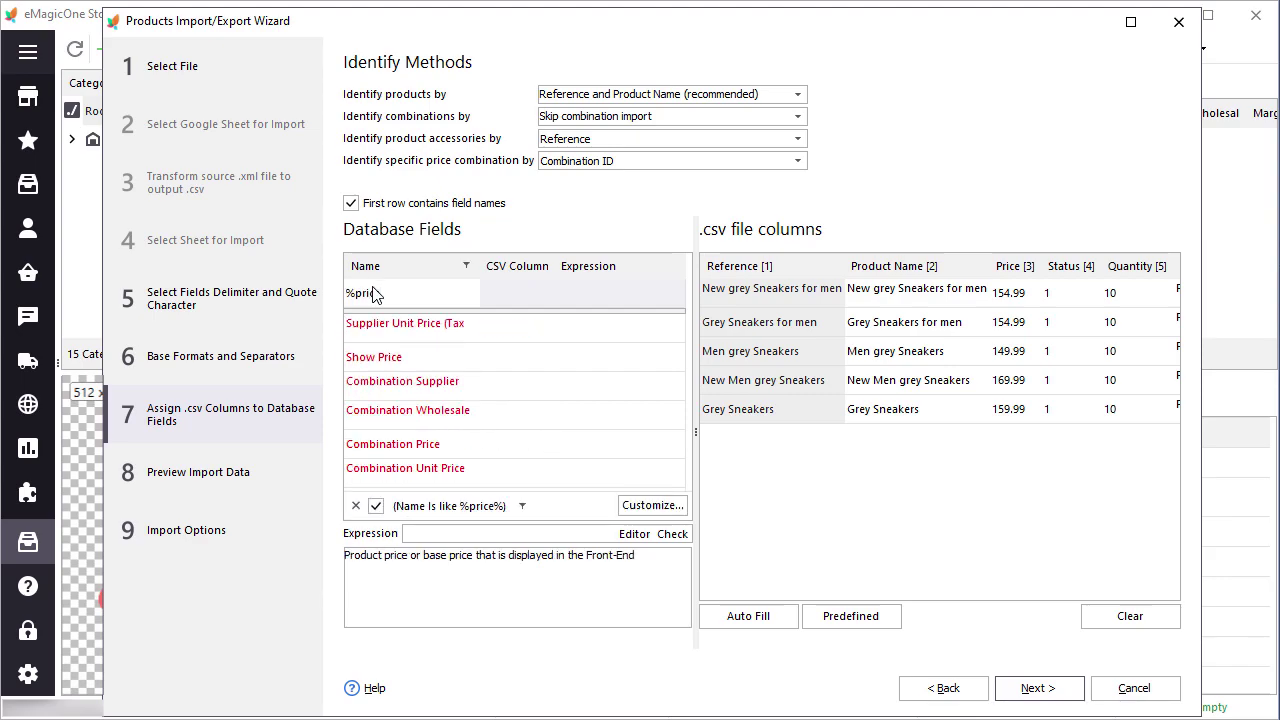
scroll(421, 360, "down", 5)
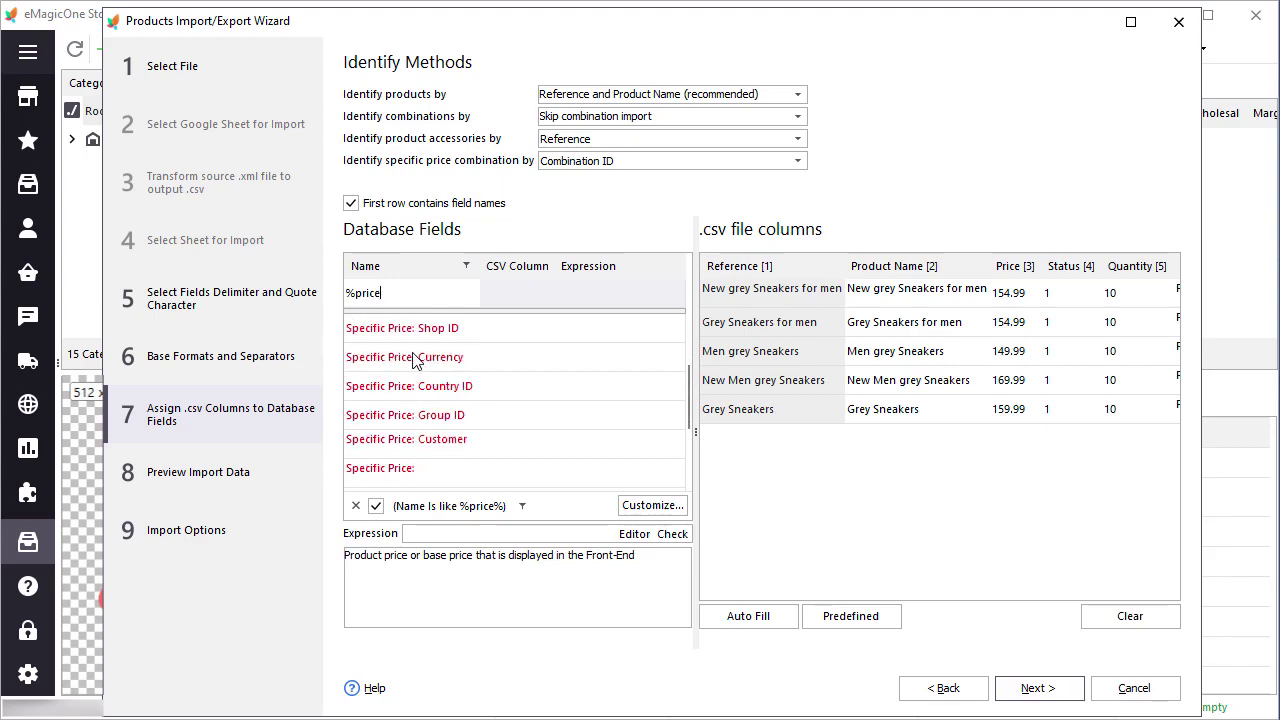
scroll(419, 360, "up", 10)
left_click(612, 328)
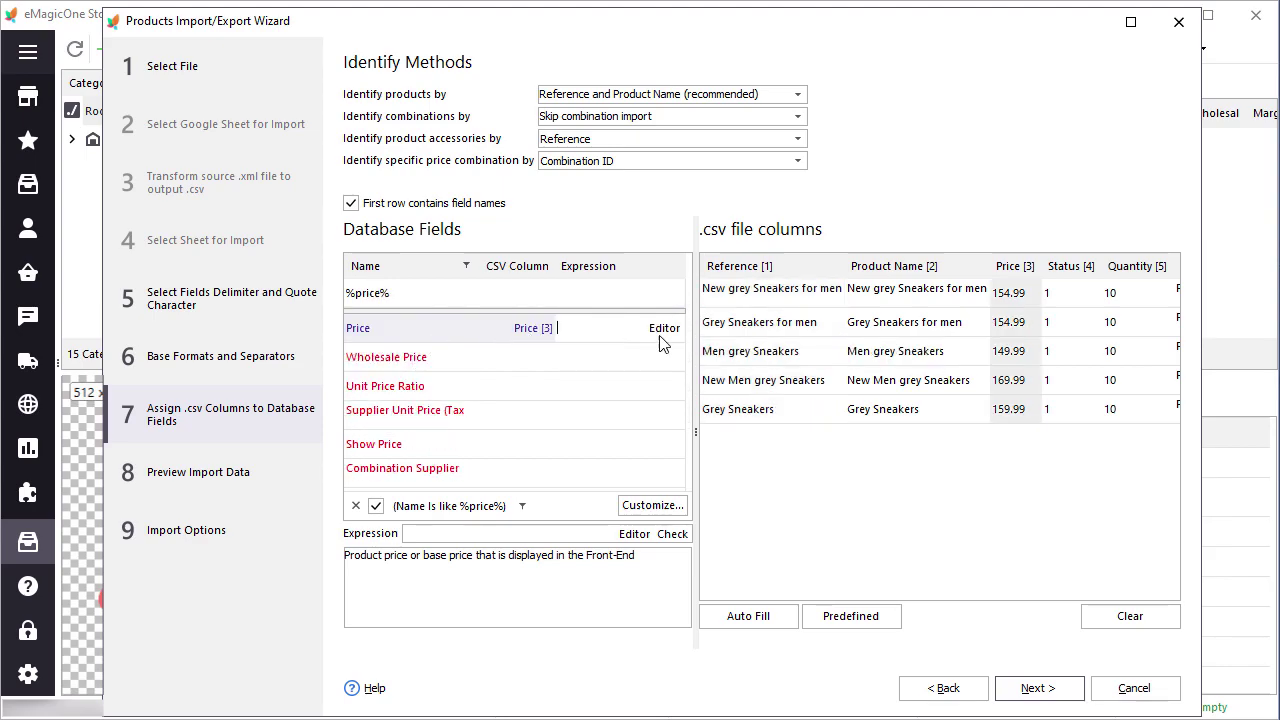
left_click(665, 331)
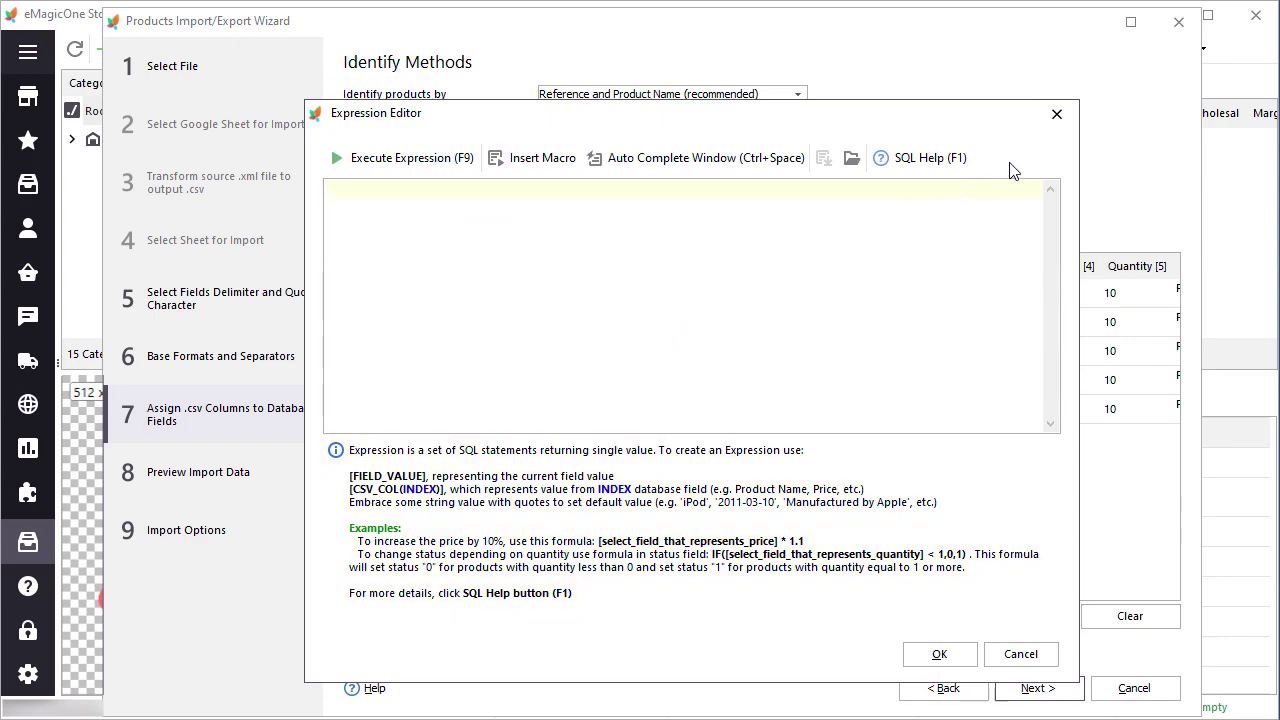
left_click(1055, 116)
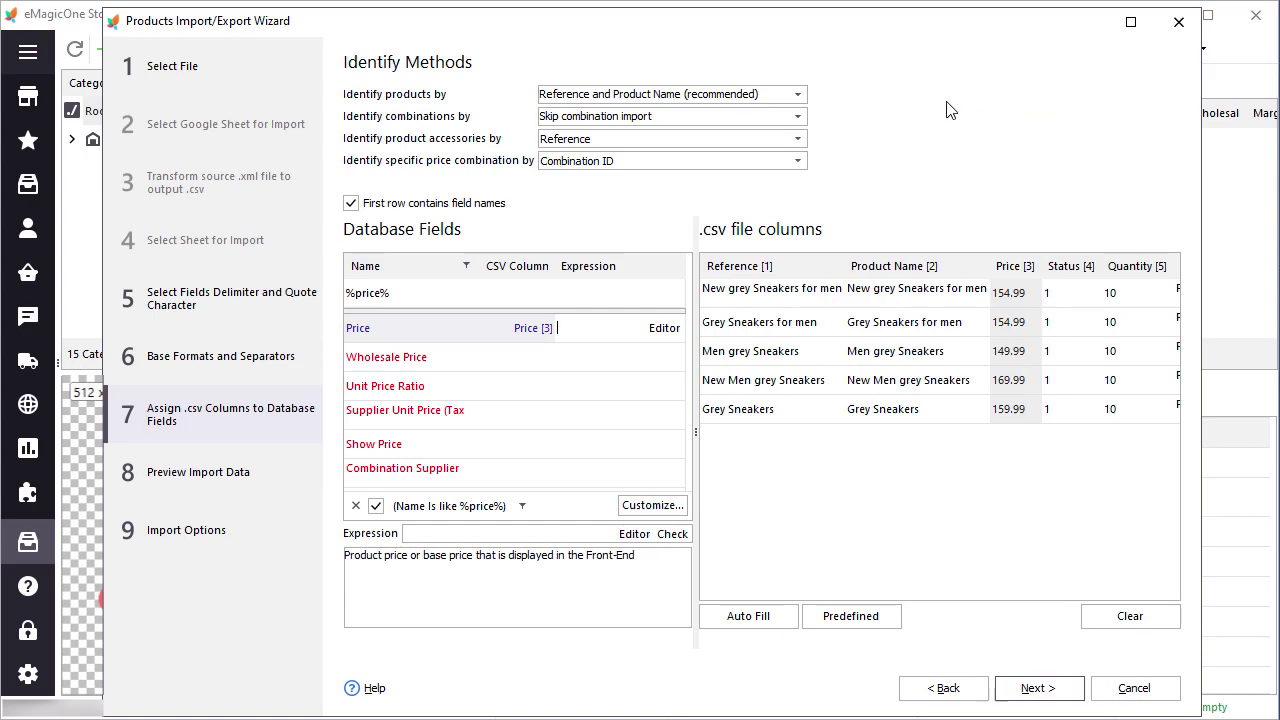
left_click(798, 95)
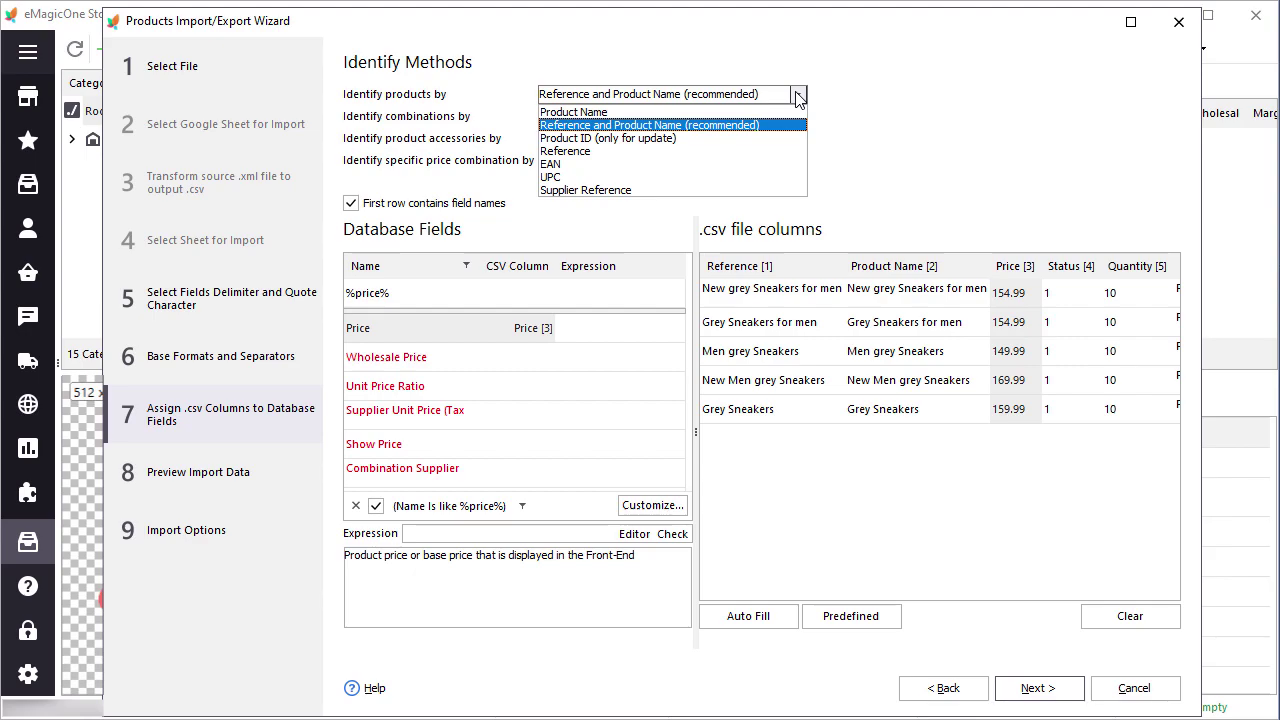
left_click(798, 94)
left_click(798, 116)
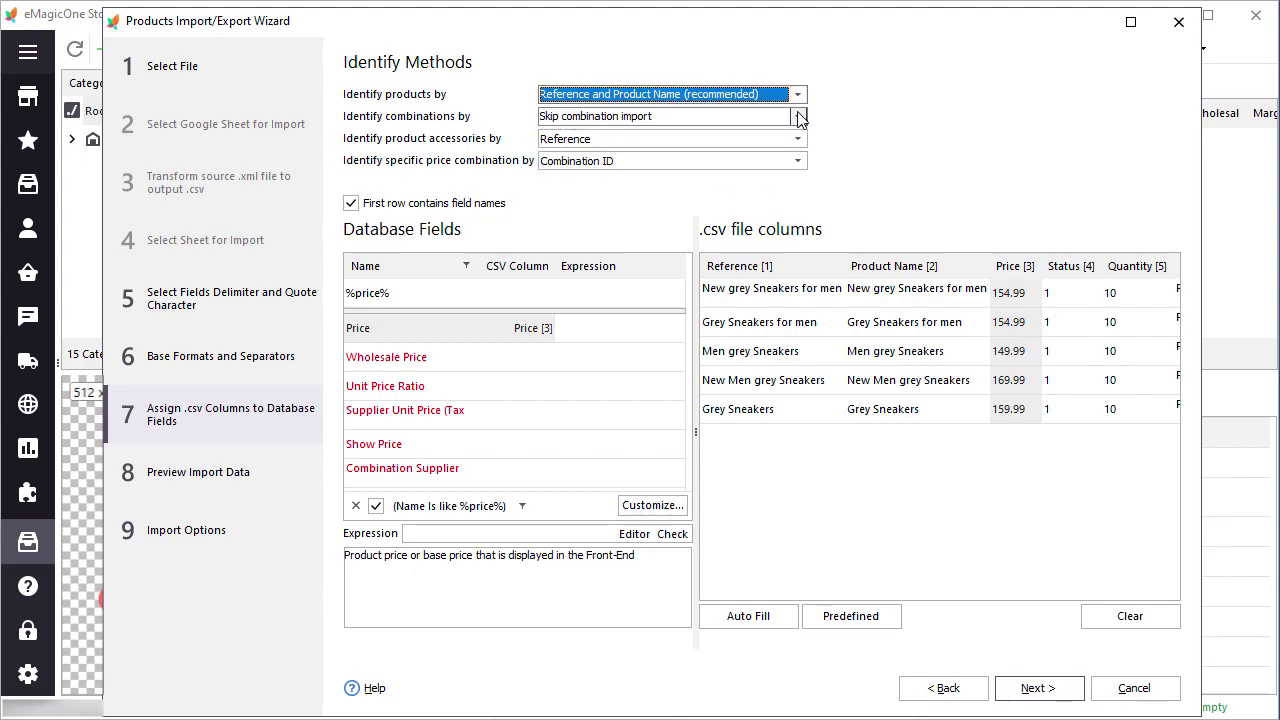
left_click(798, 116)
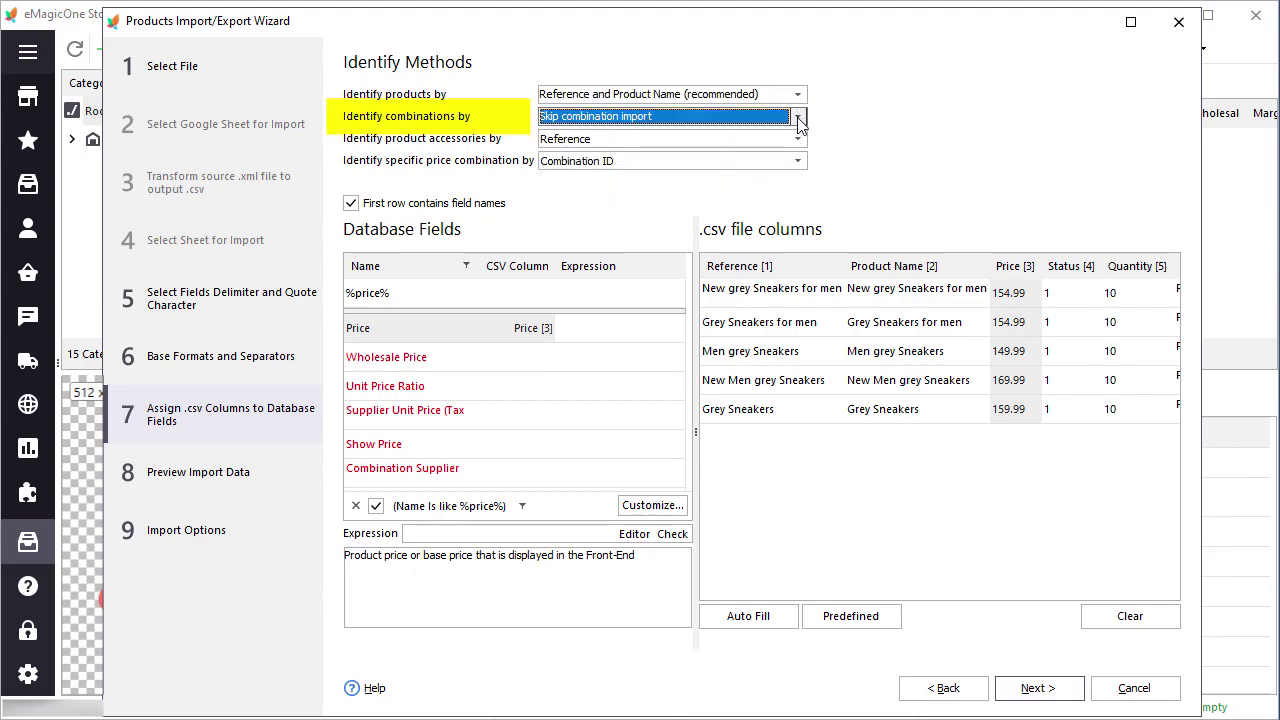
left_click(799, 138)
left_click(799, 139)
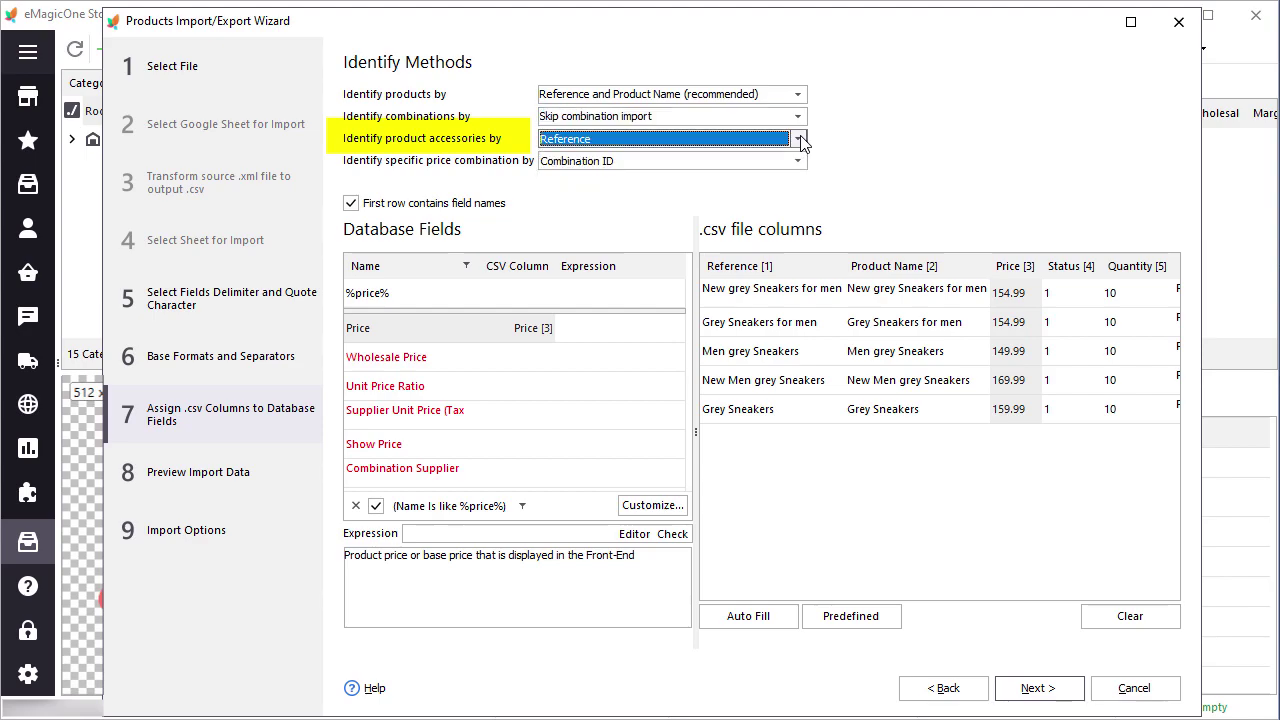
left_click(800, 161)
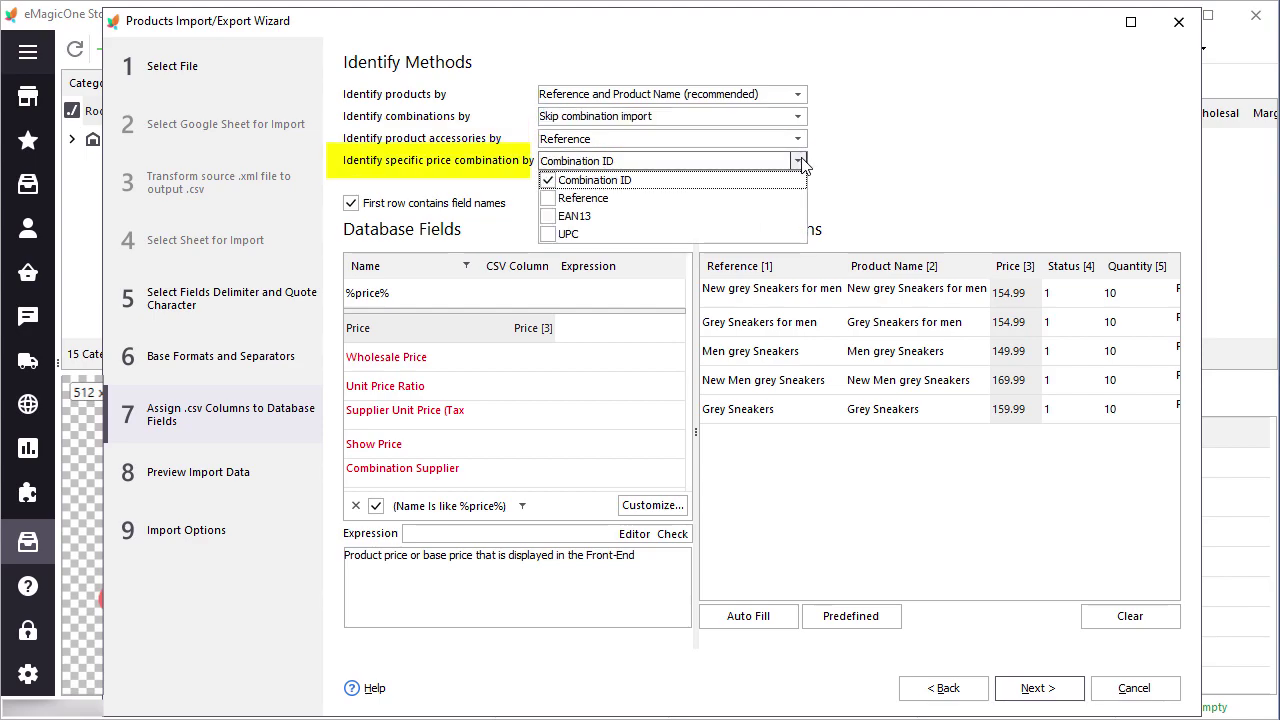
left_click(800, 161)
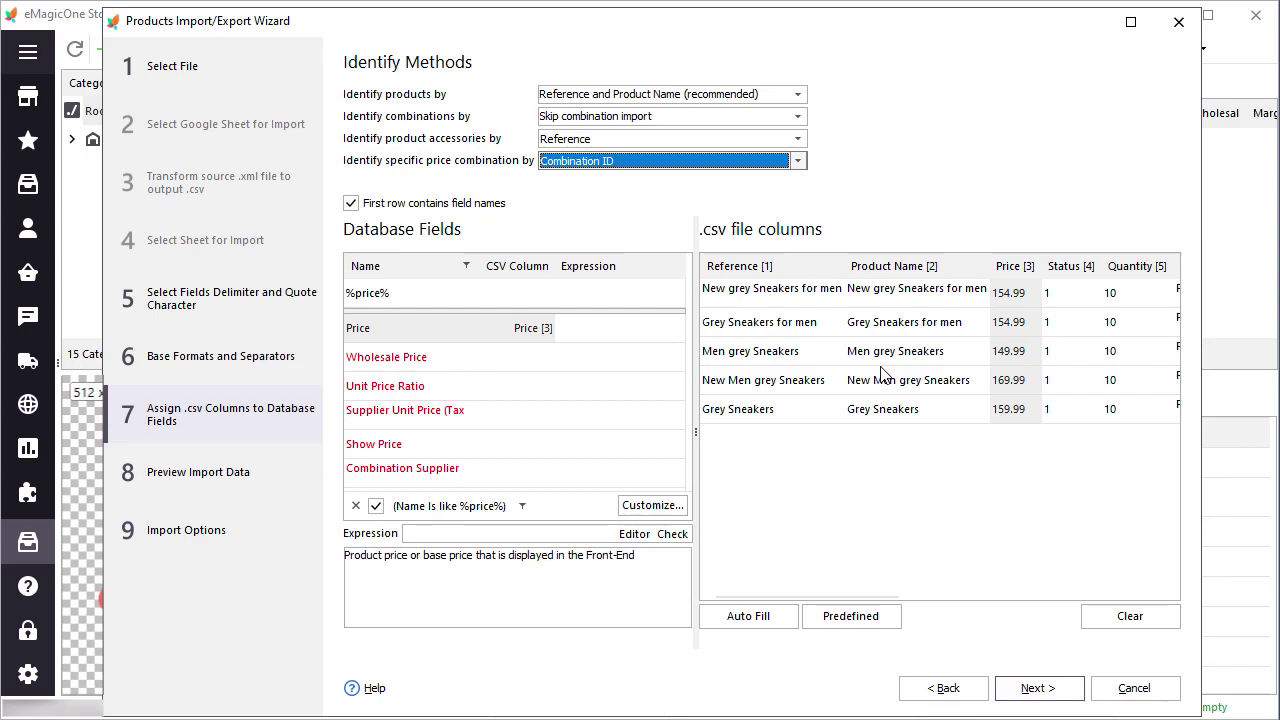
left_click(1043, 686)
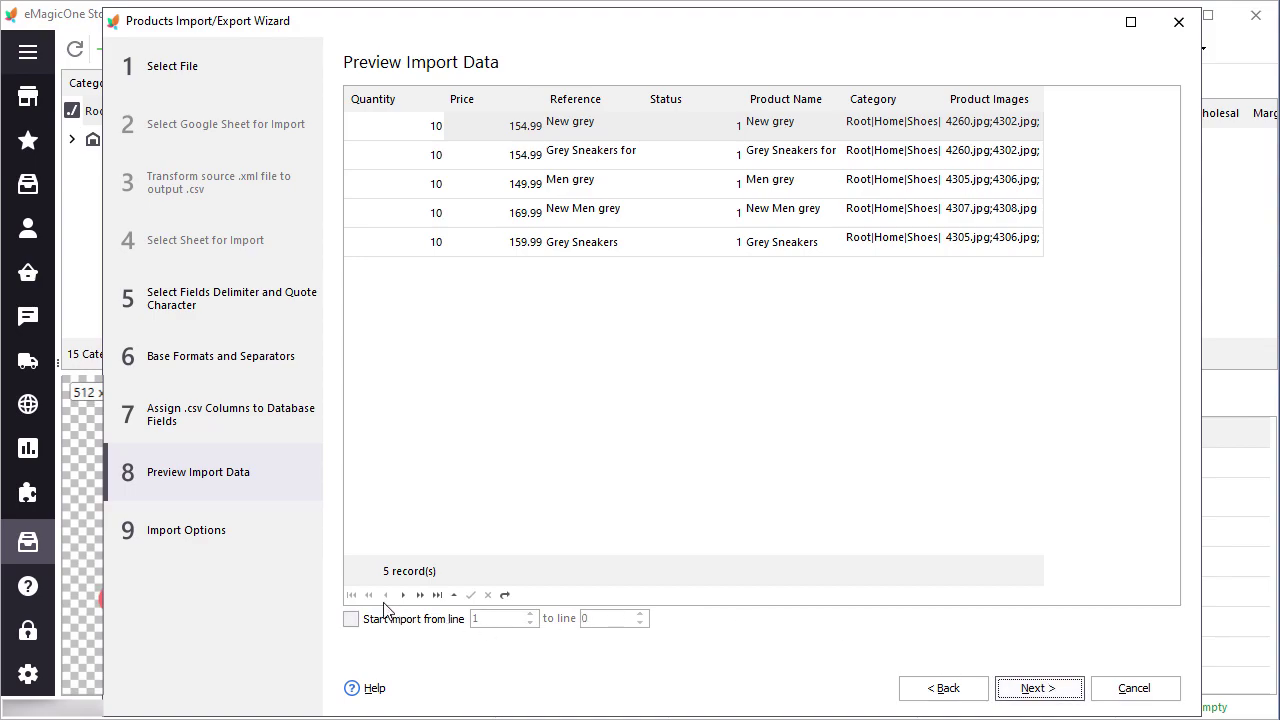
left_click(351, 620)
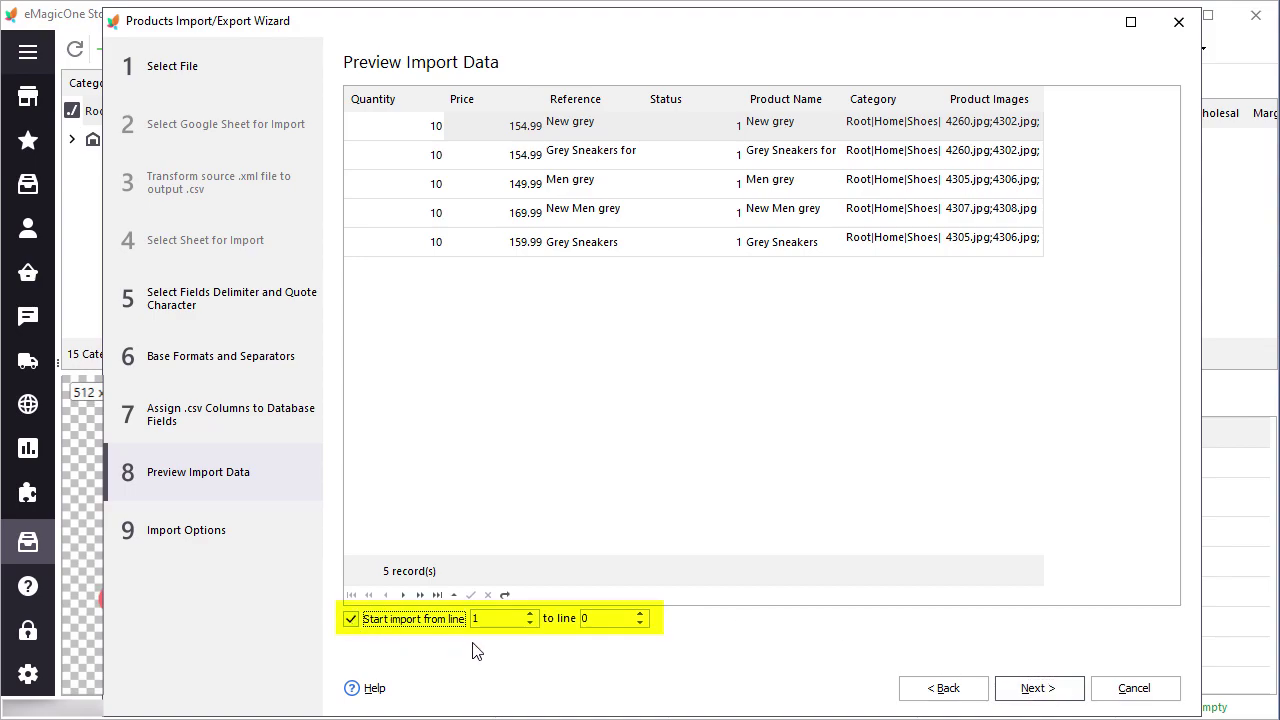
left_click_drag(486, 617, 465, 613)
type("3")
left_click(587, 619)
left_click_drag(587, 619, 581, 619)
type("5")
left_click(351, 620)
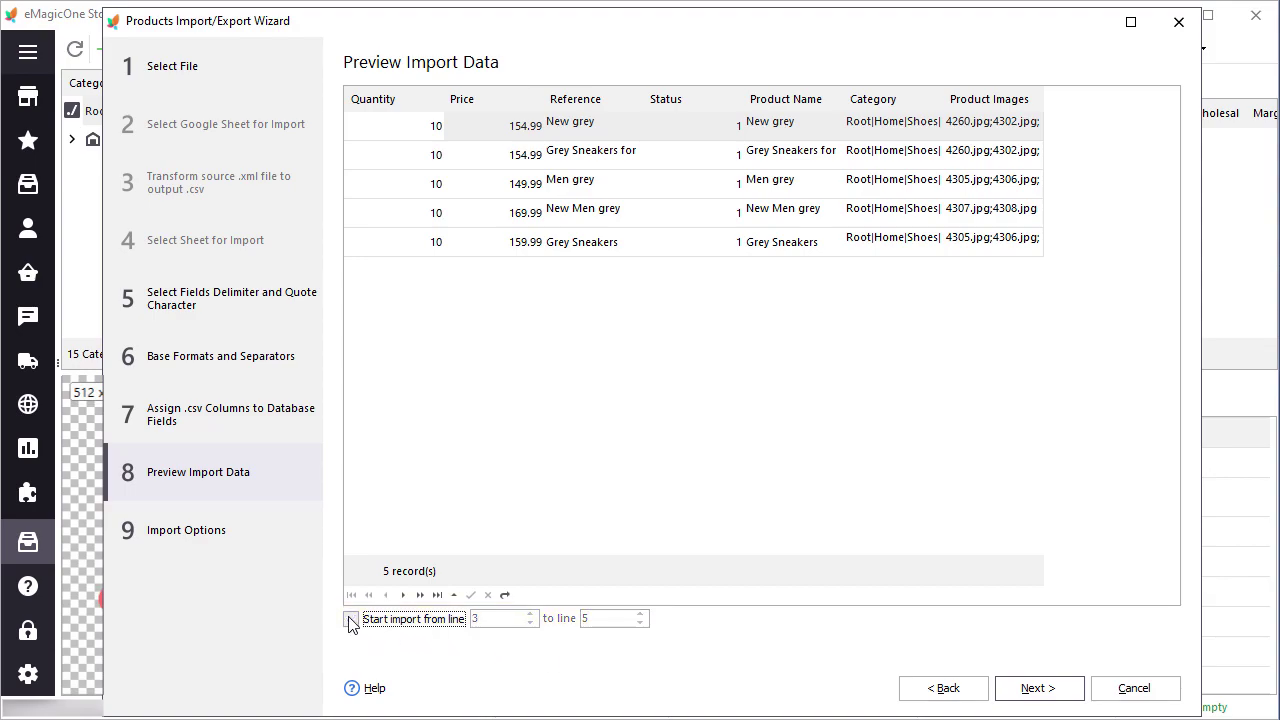
Advance to step 9 Import Options and view the Import Method choices
left_click(1052, 697)
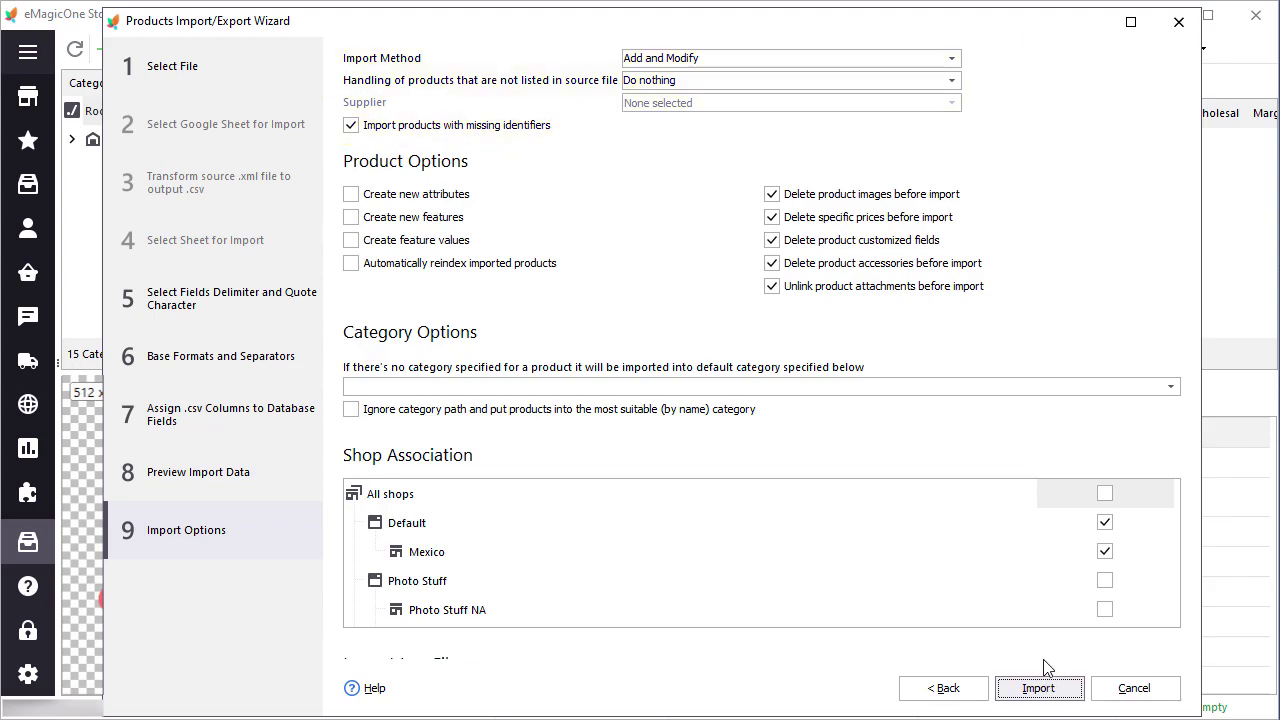
left_click(909, 61)
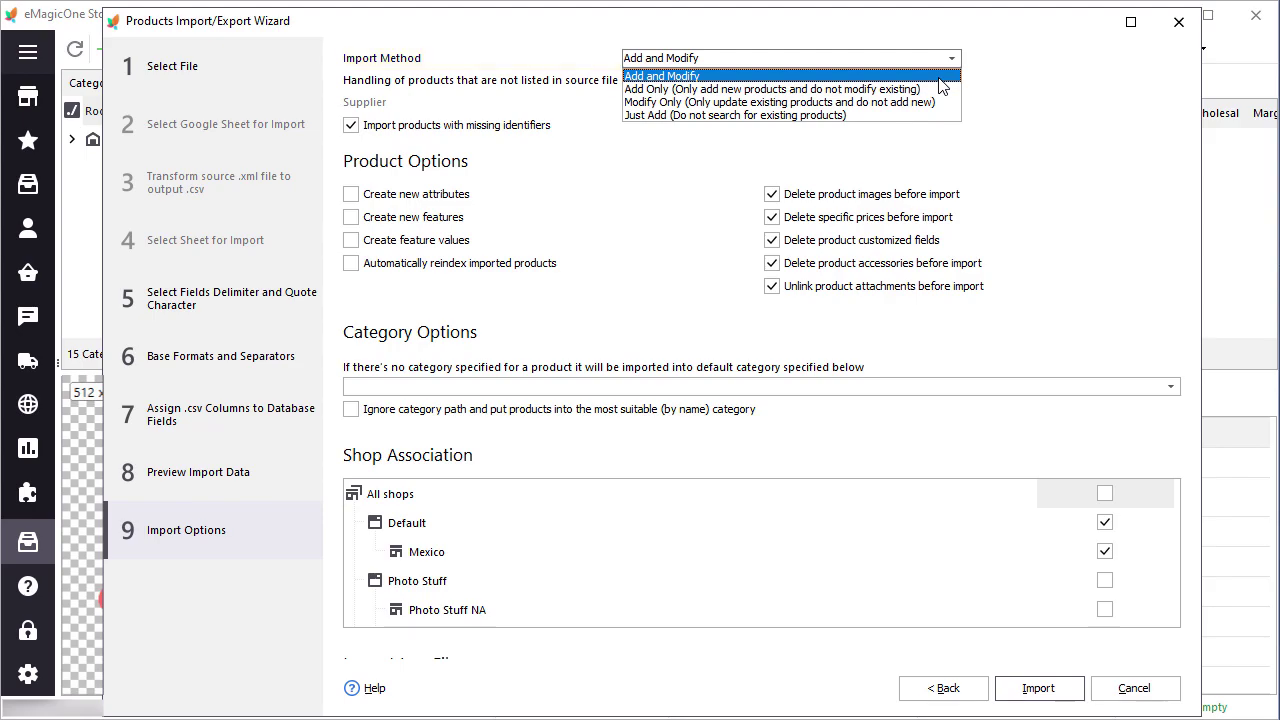
Keep 'Add and Modify' as import method and 'Do nothing' for products missing from the file
left_click(938, 77)
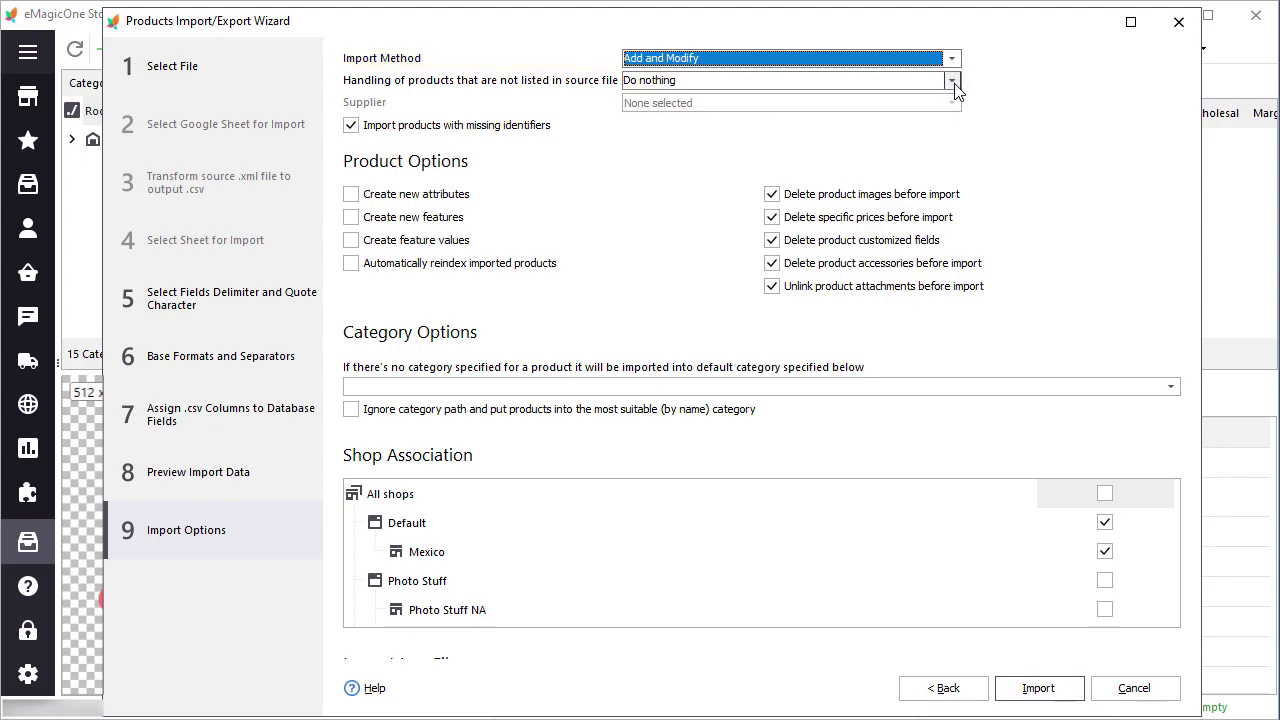
left_click(952, 82)
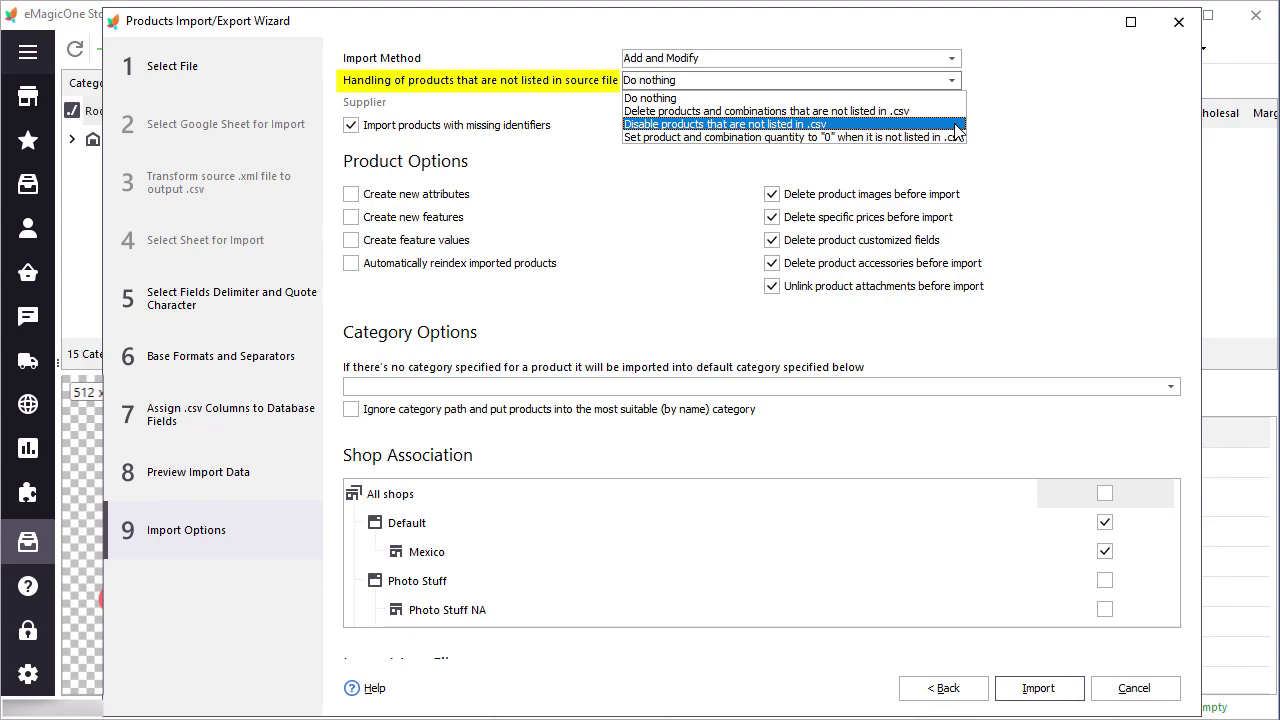
key("Escape")
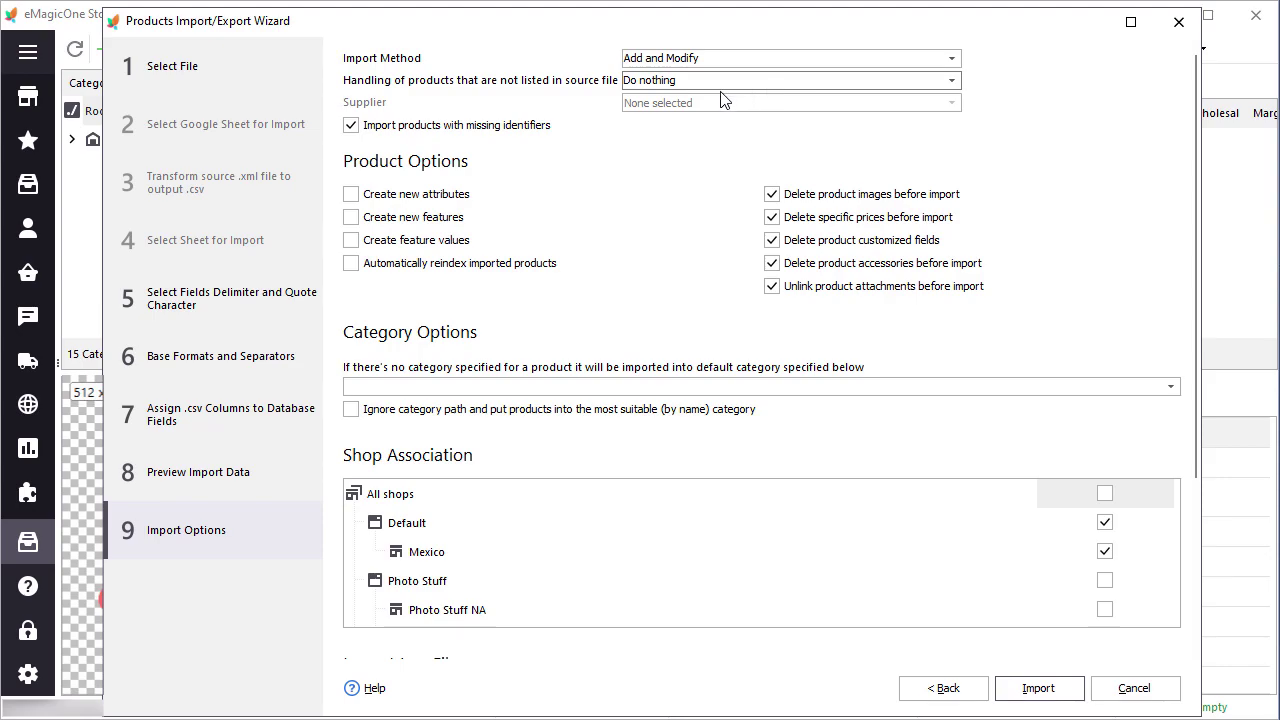
mouse_move(558, 130)
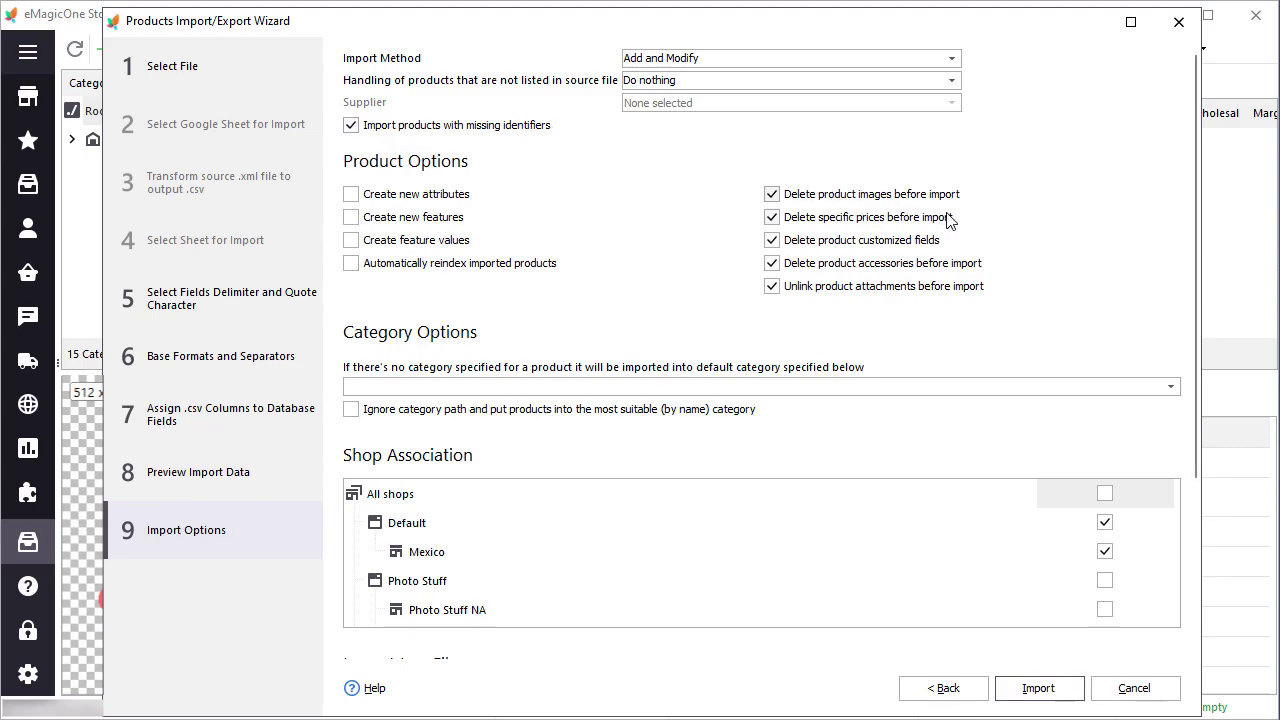
mouse_move(978, 205)
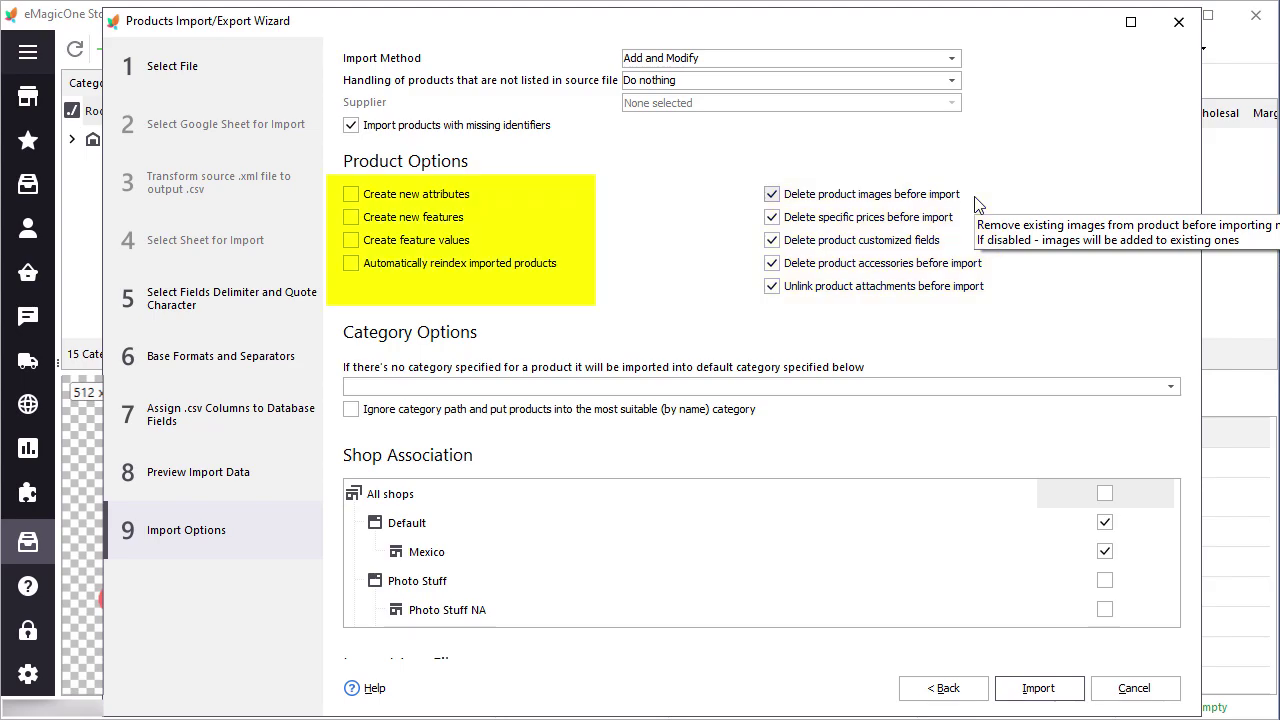
Pick Root as the default category from the category tree, then clear it to leave it empty
left_click(888, 386)
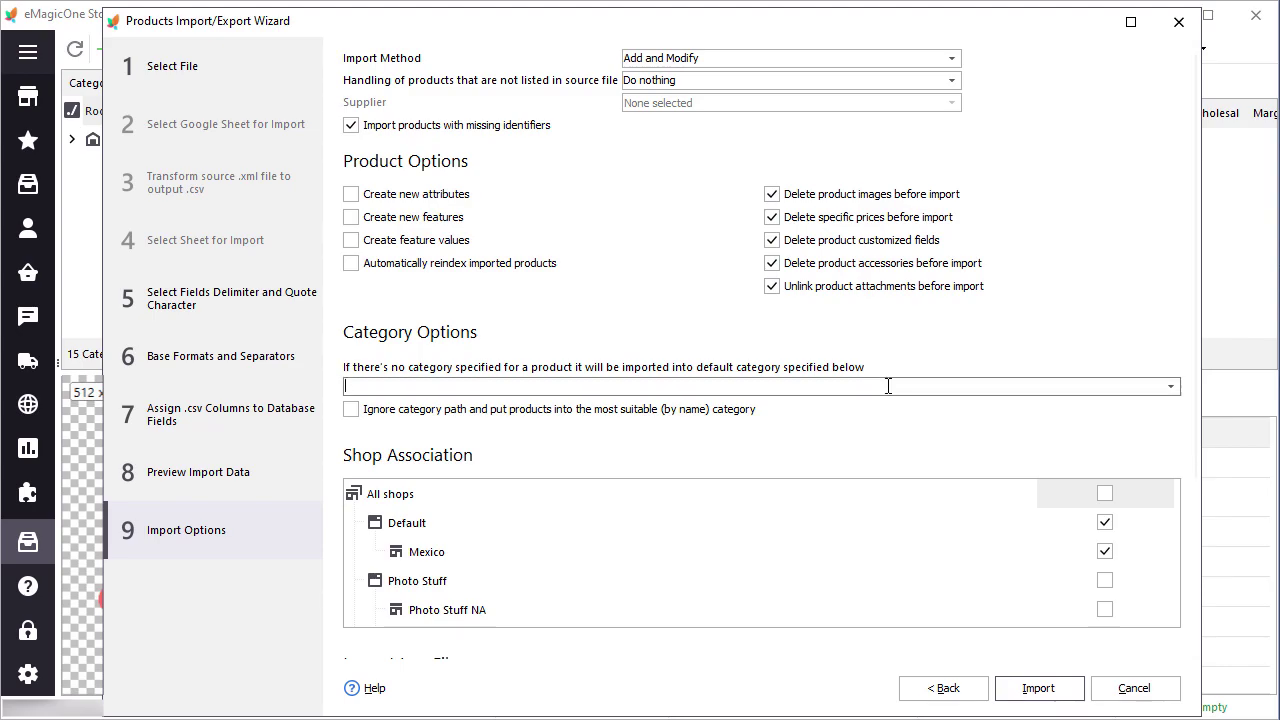
left_click(1171, 387)
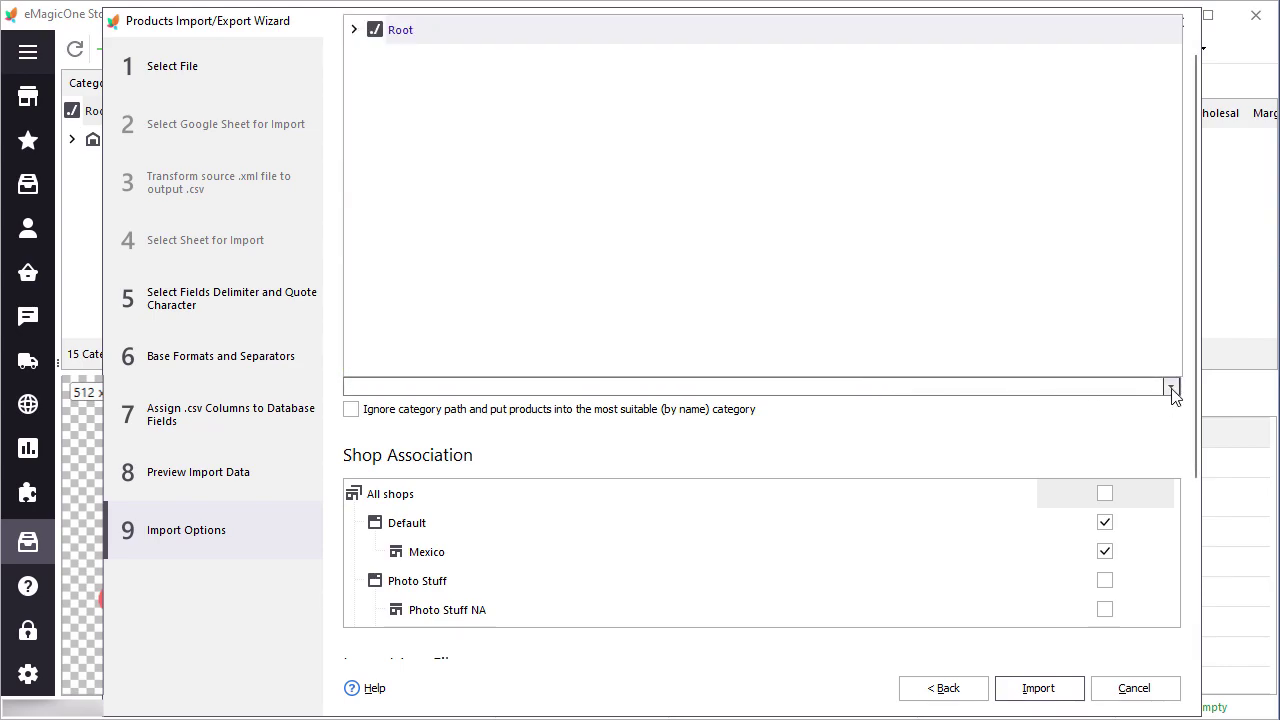
left_click(354, 29)
left_click(376, 59)
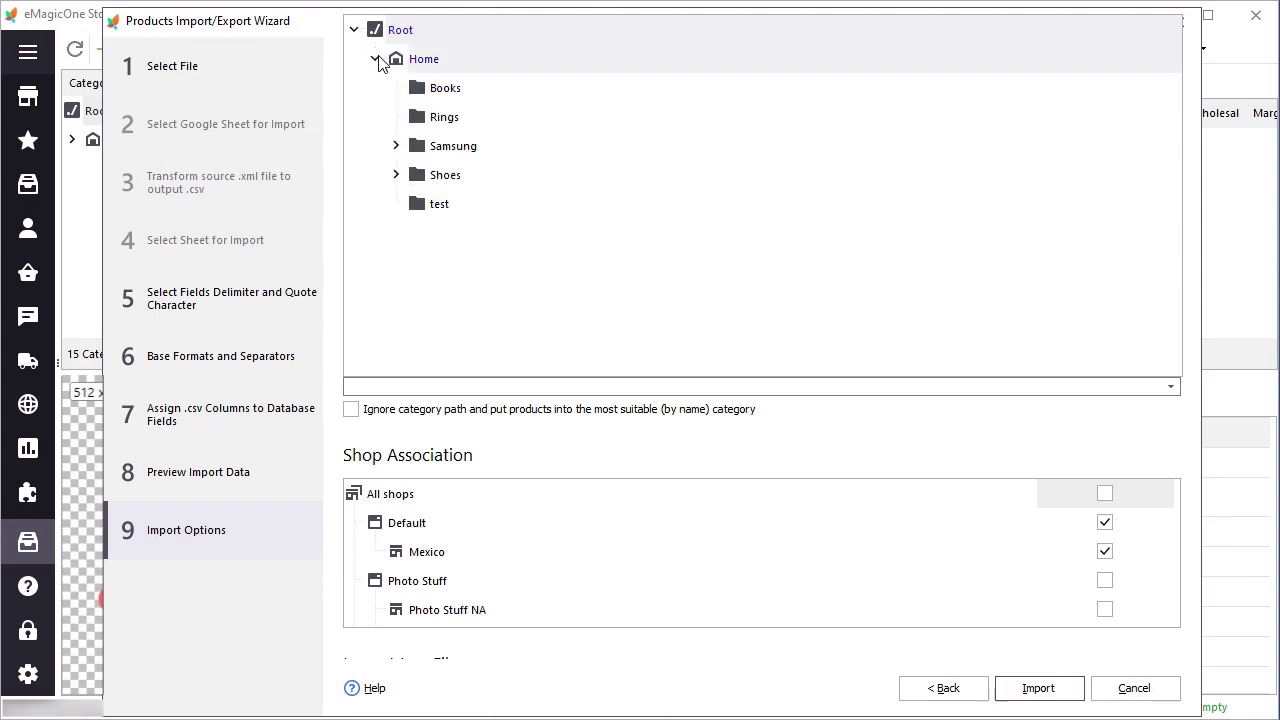
left_click(376, 59)
left_click(390, 386)
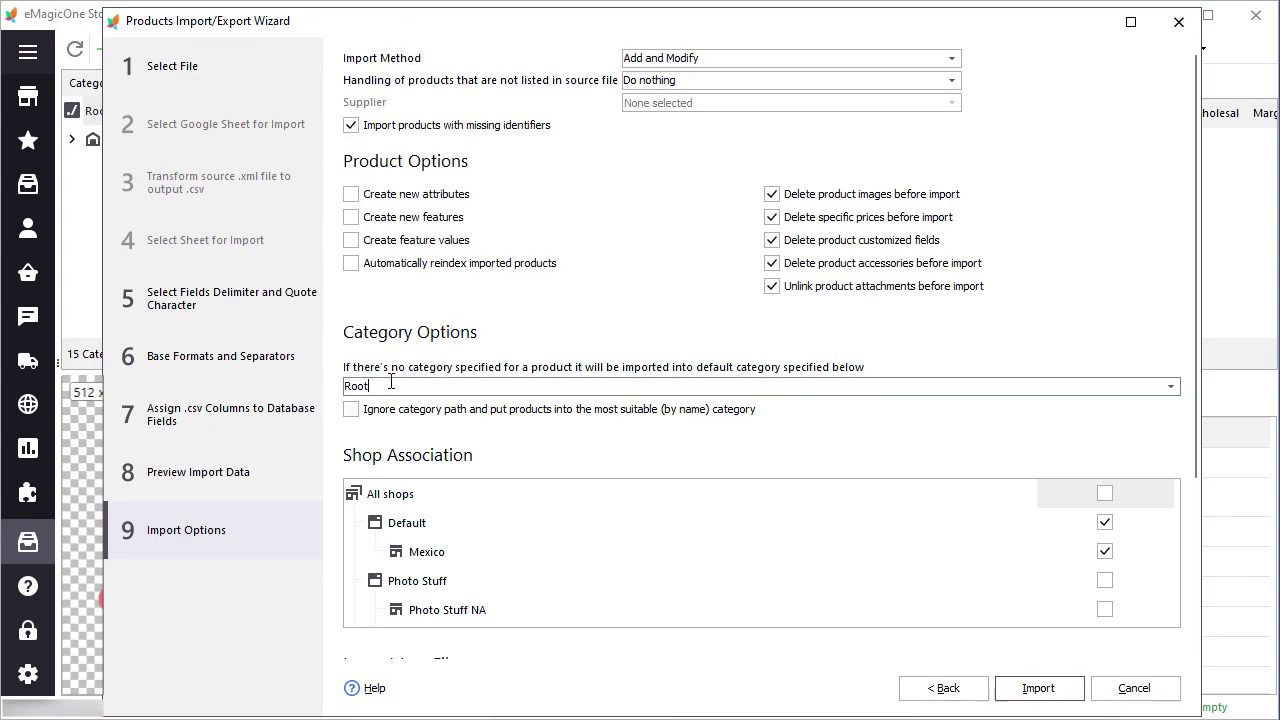
double_click(390, 386)
key("BackSpace")
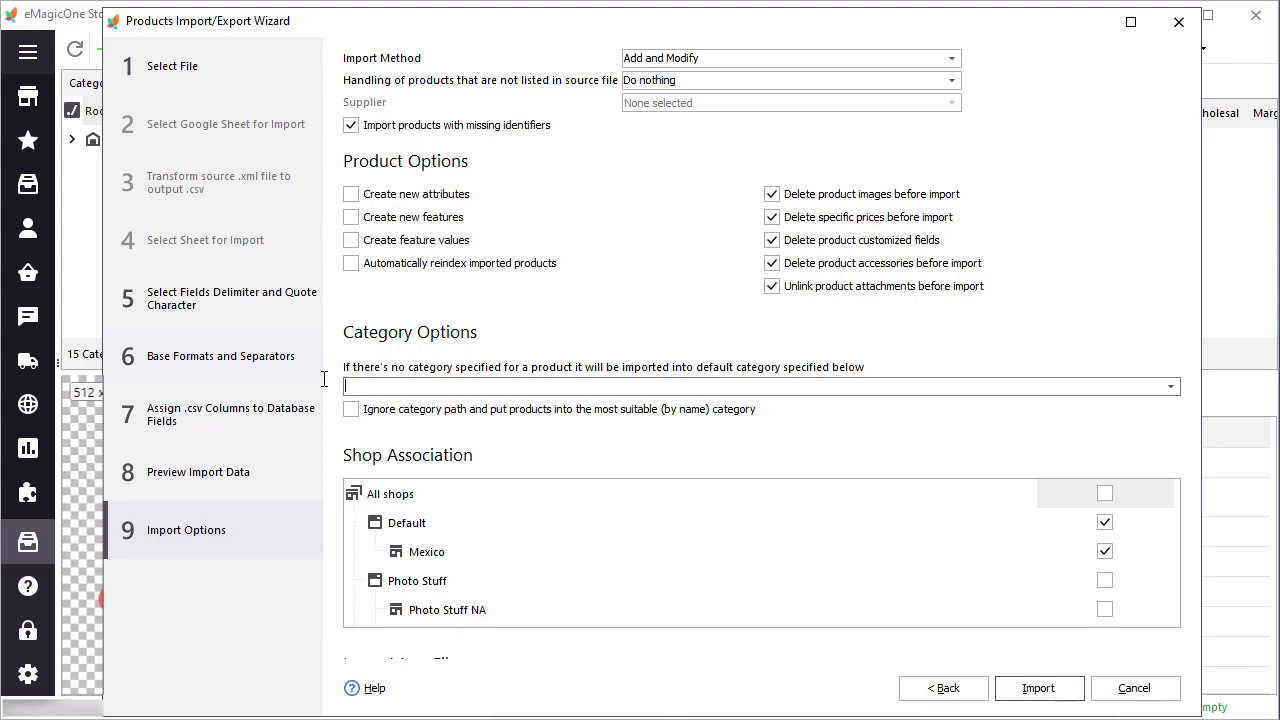
Enable 'Create import log file' below Shop Association, leaving the log filename empty
scroll(410, 535, "down", 2)
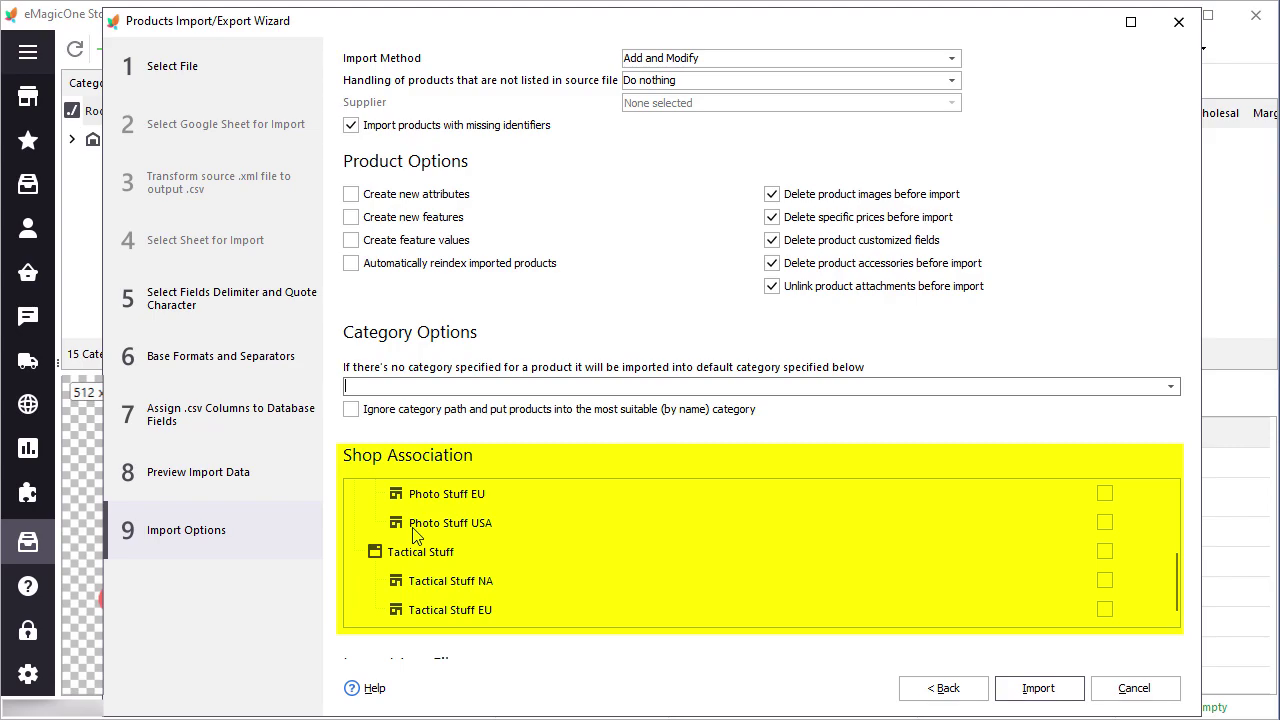
scroll(395, 648, "down", 2)
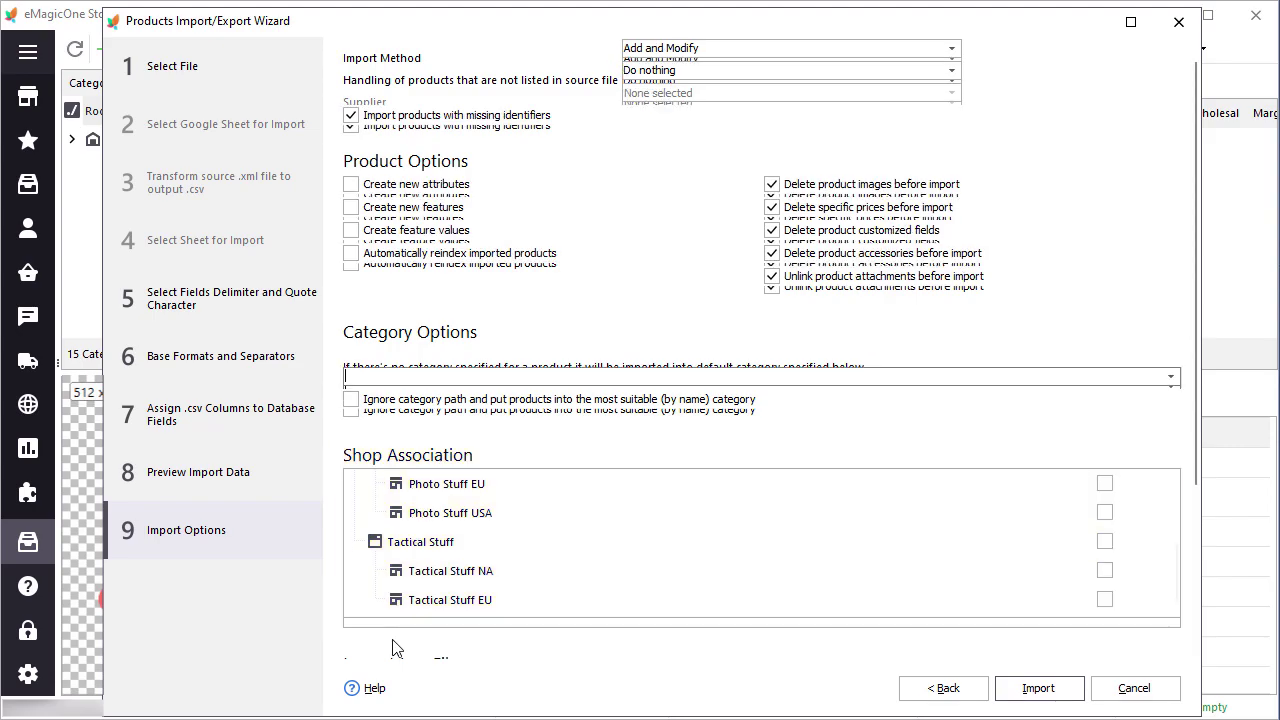
scroll(395, 648, "down", 2)
left_click(351, 522)
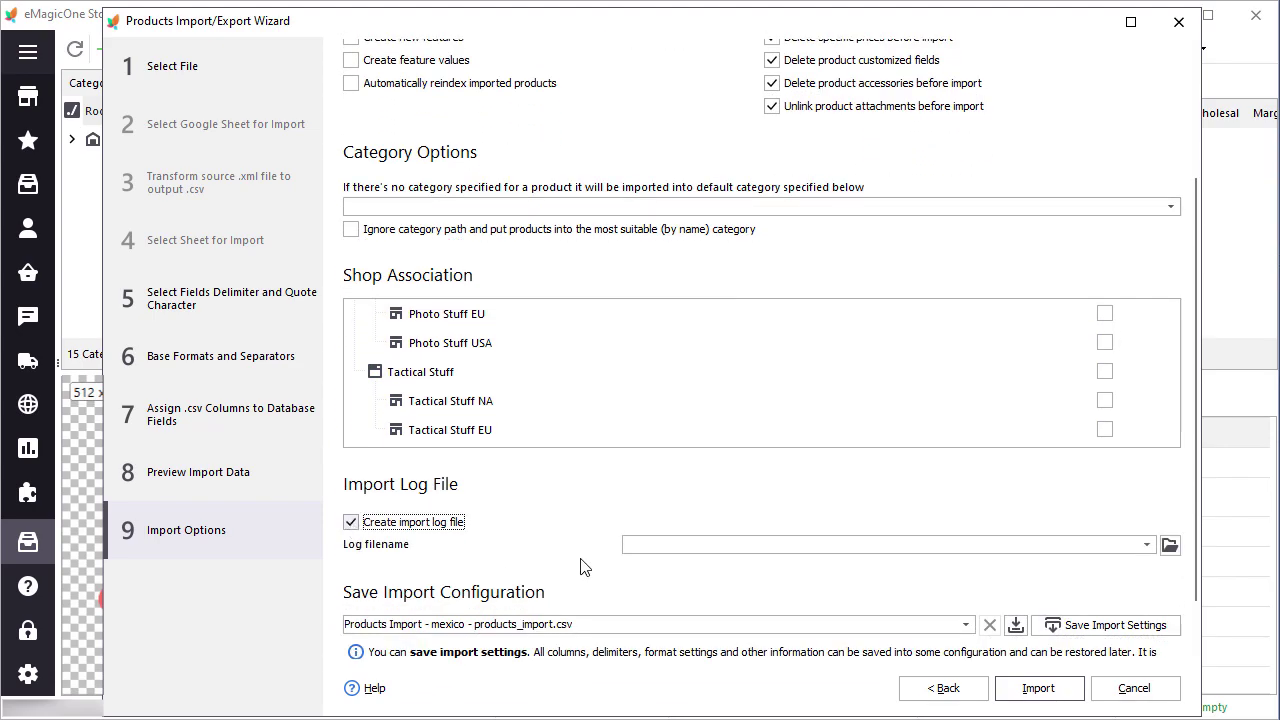
left_click(658, 542)
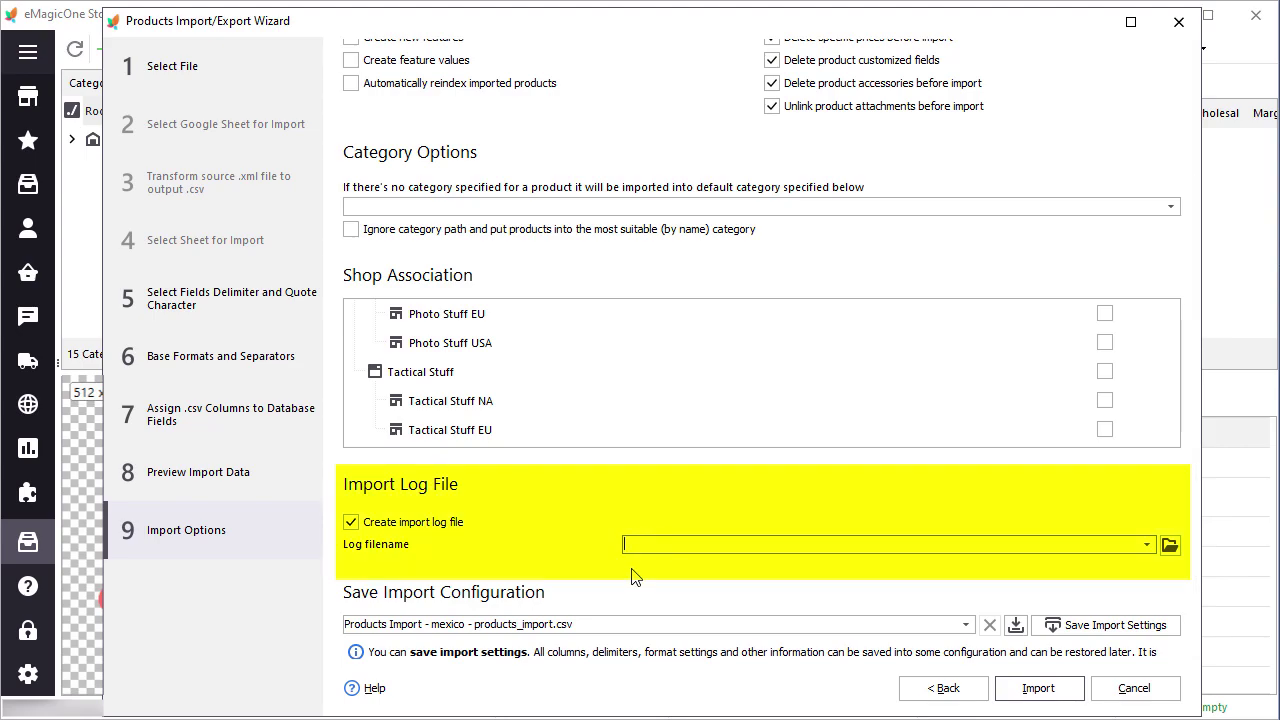
left_click(605, 624)
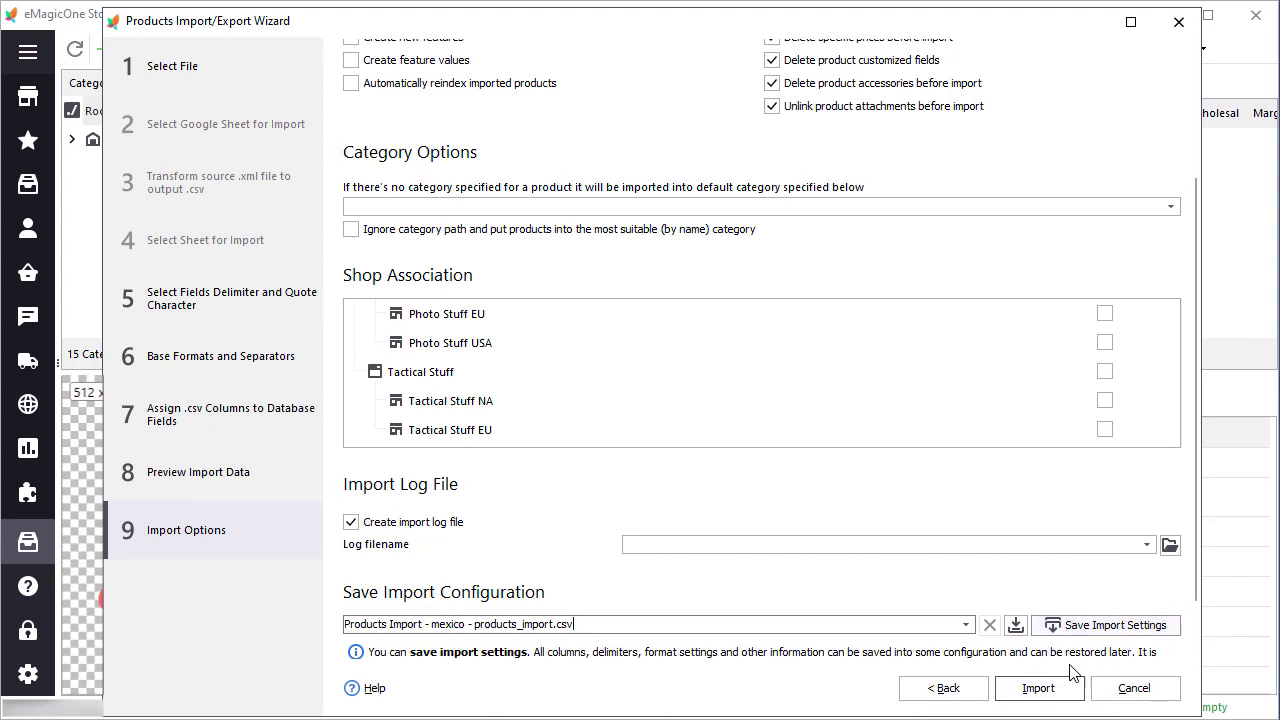
Import the five grey sneaker products, then finish the wizard after the completion log
left_click(1041, 692)
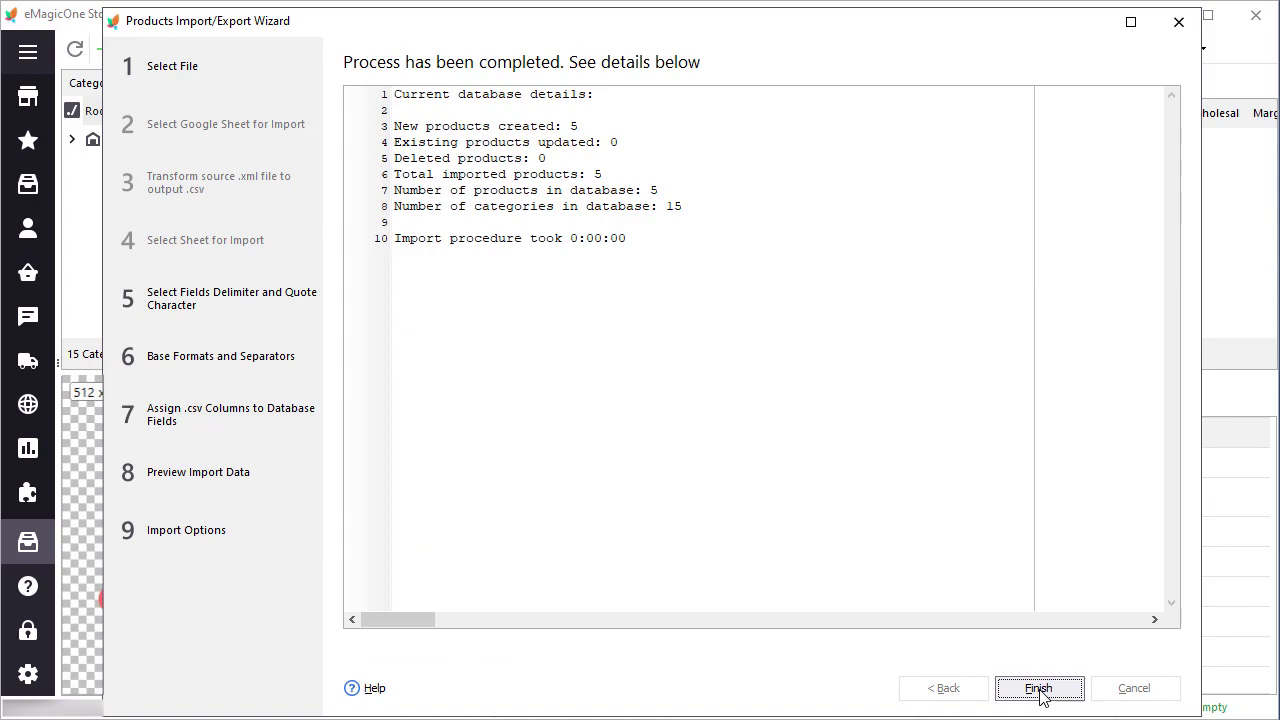
left_click(1040, 689)
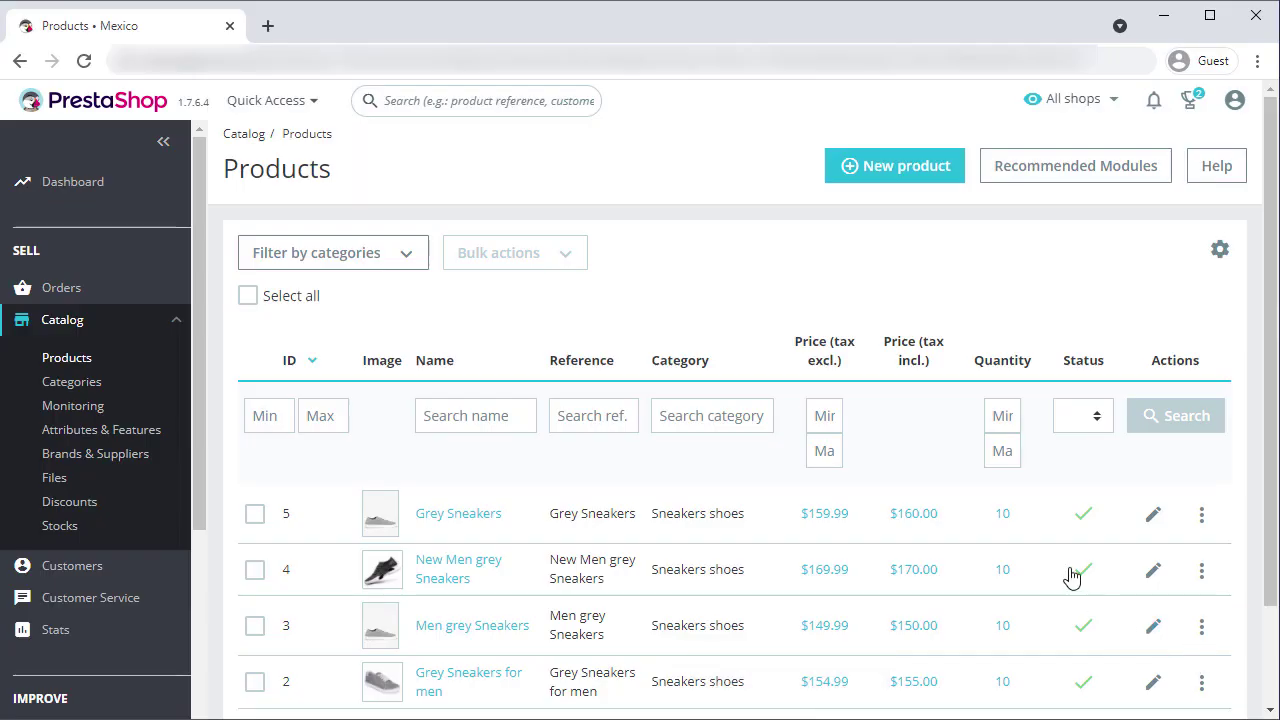
Scroll the Catalog > Products list to review the imported sneakers with their prices and quantity 10
scroll(1060, 560, "down", 1)
scroll(1052, 549, "down", 1)
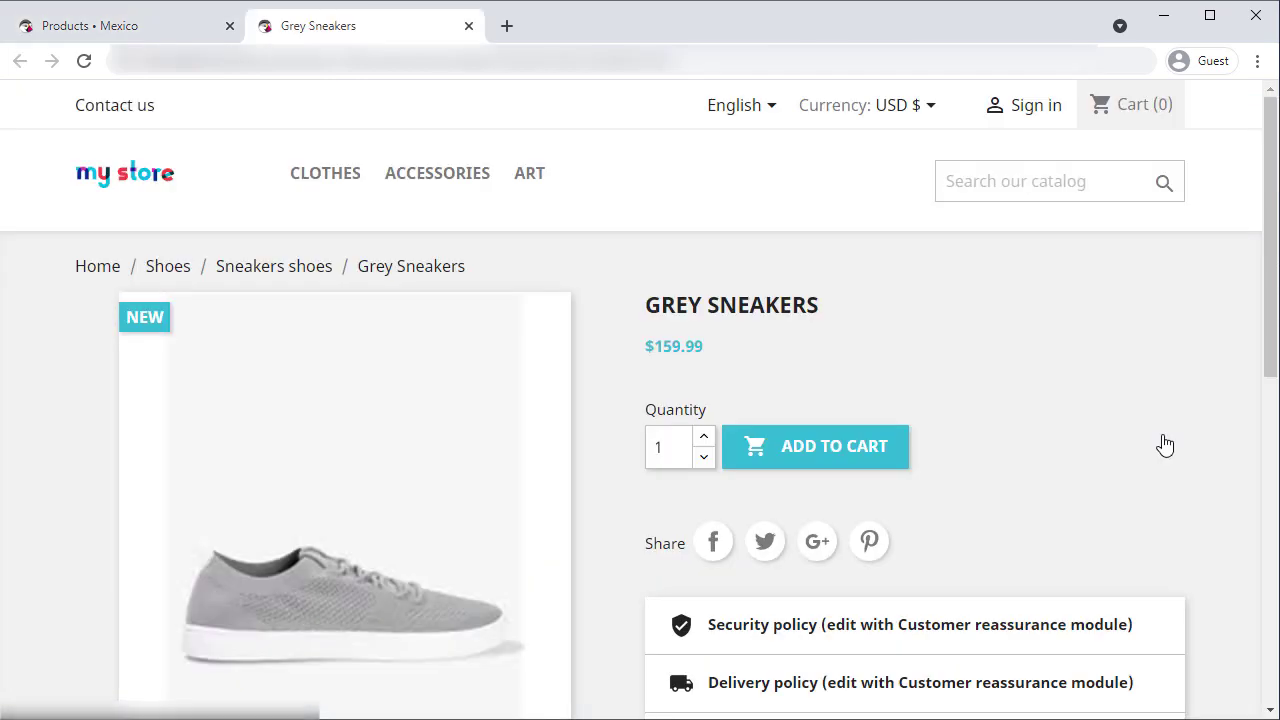
Scroll the Grey Sneakers storefront page down to Product Details showing 10 items in stock
scroll(1165, 445, "down", 2)
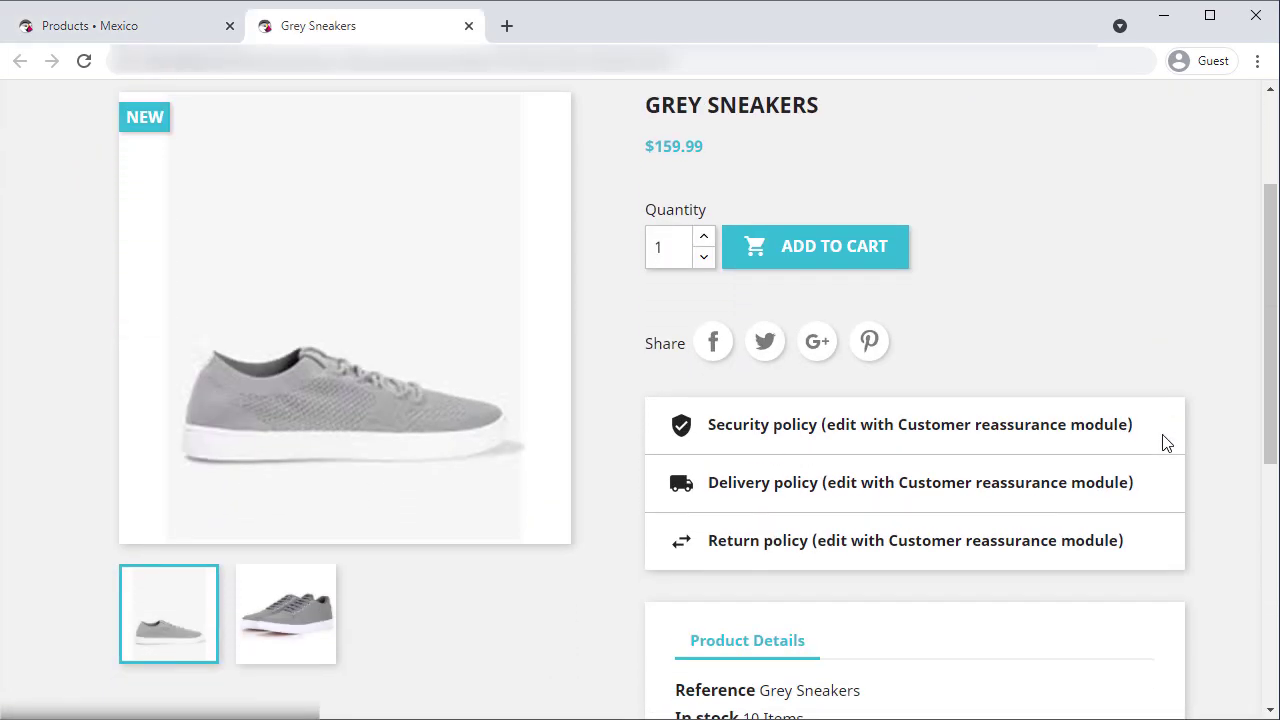
scroll(1165, 443, "down", 2)
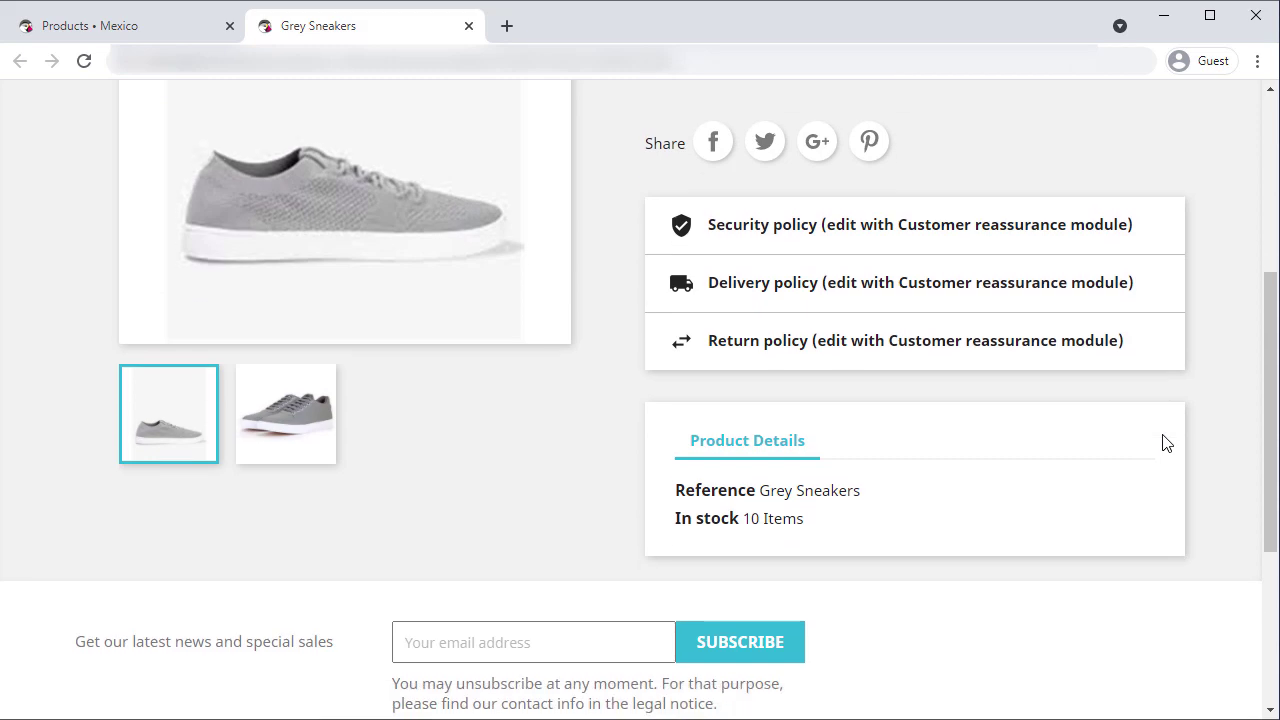